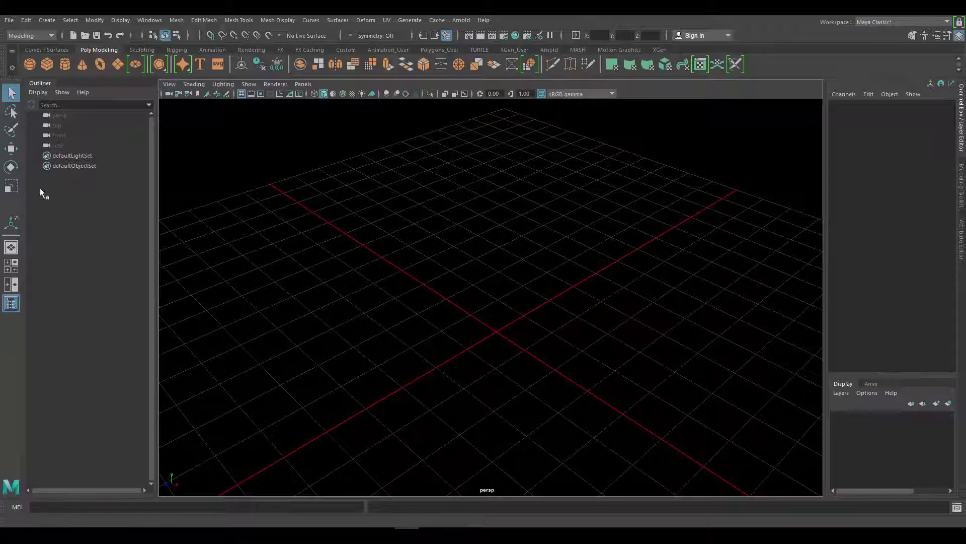
Draw a long winding CV curve with several loops in the top view.
left_click(8, 265)
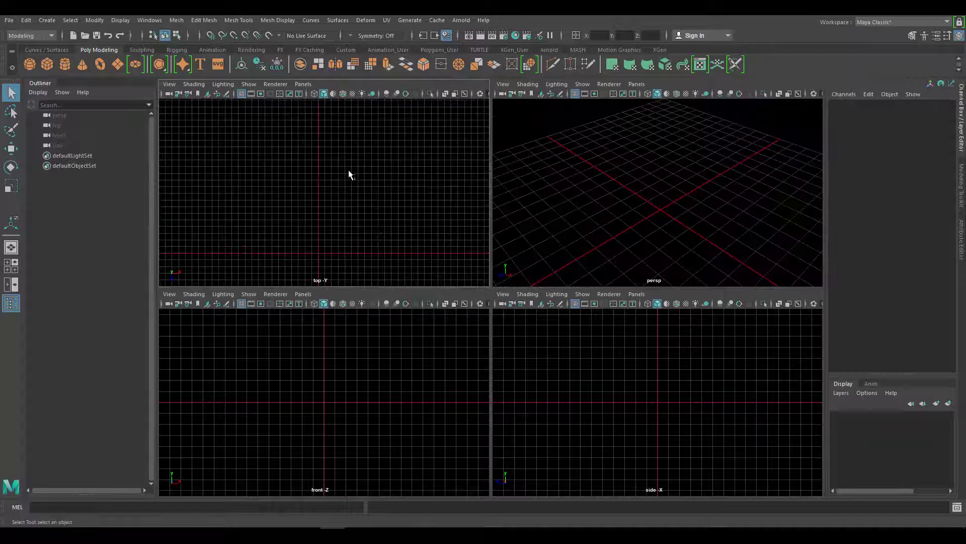
left_click(46, 20)
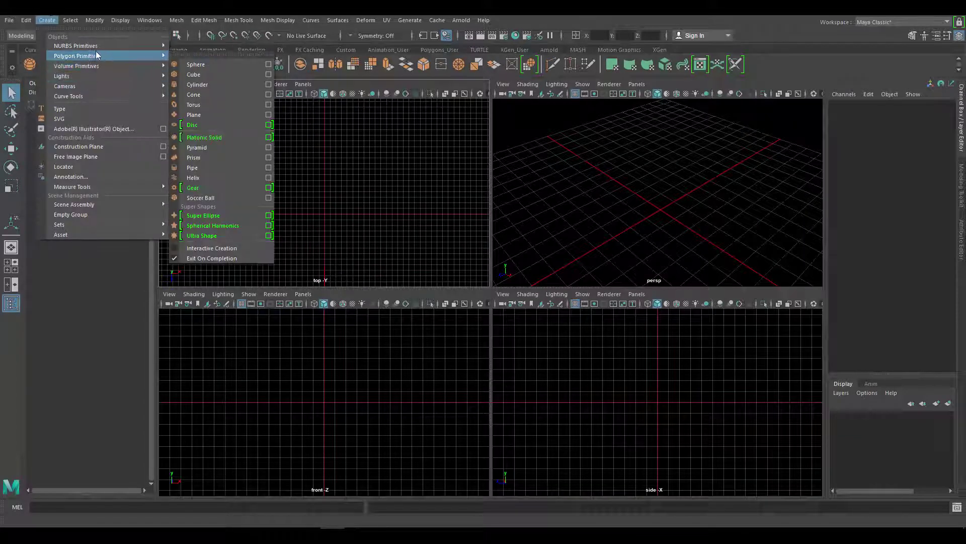
mouse_move(87, 95)
left_click(220, 102)
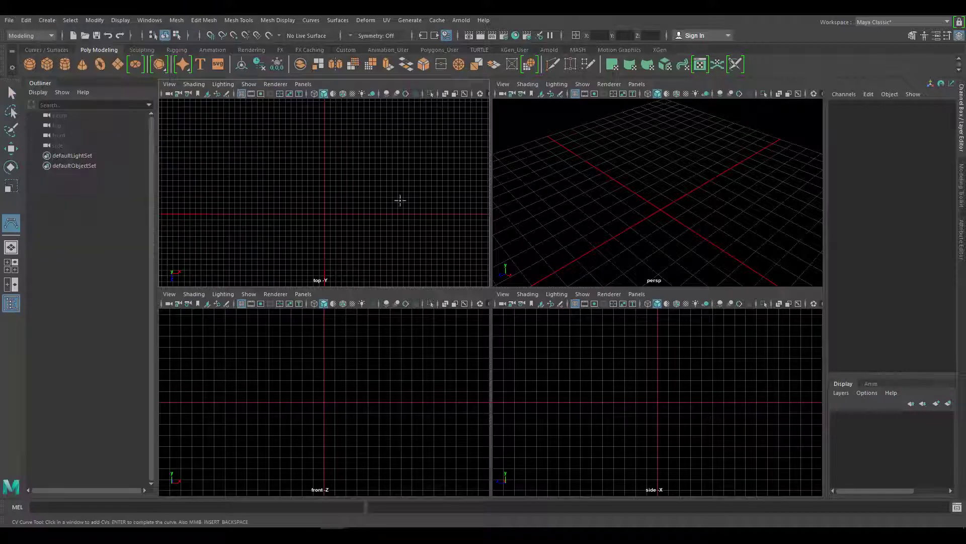
left_click(398, 187)
left_click(388, 170)
left_click(364, 172)
left_click(367, 184)
left_click(388, 198)
left_click(399, 237)
left_click(360, 249)
left_click(377, 222)
left_click(402, 224)
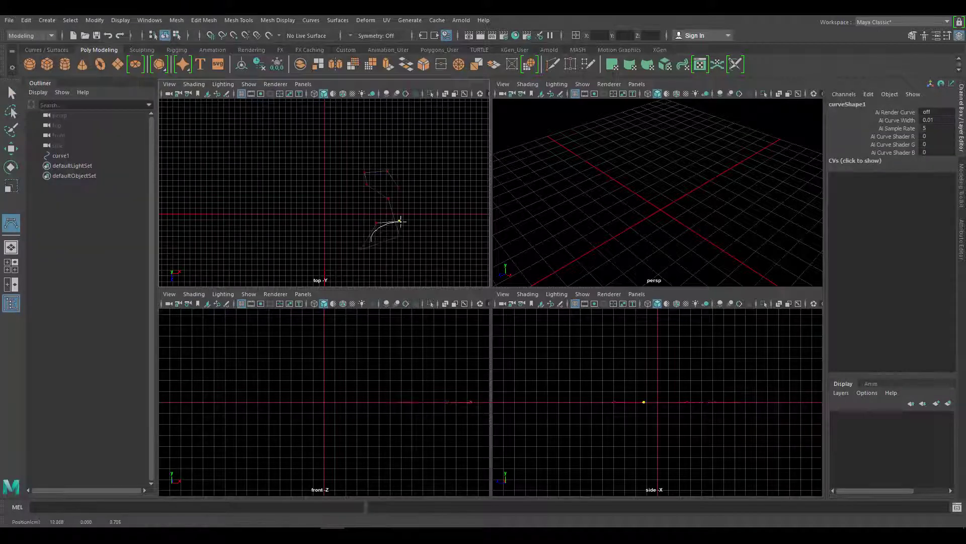
left_click(335, 252)
left_click(333, 227)
left_click(336, 187)
left_click(300, 184)
left_click(319, 213)
left_click(328, 195)
left_click(319, 167)
left_click(281, 184)
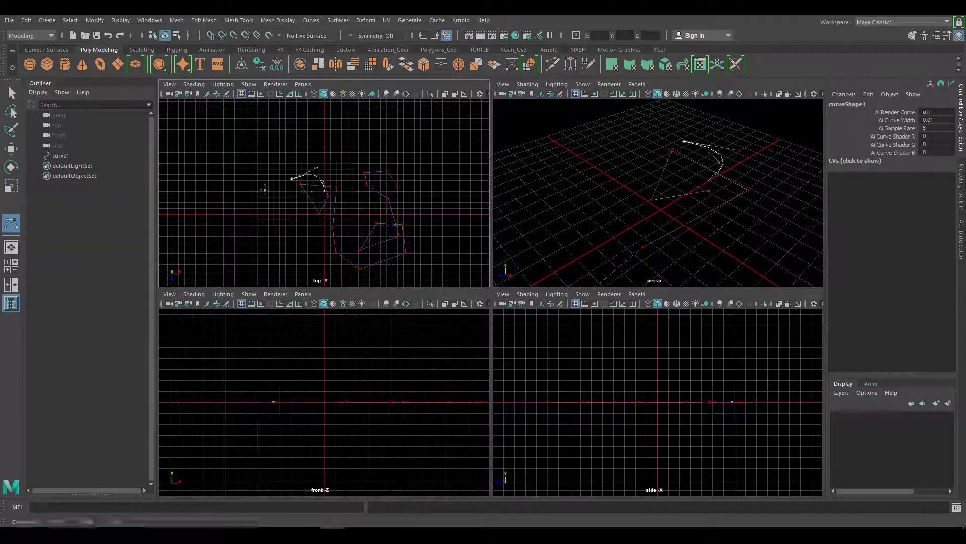
left_click(270, 270)
left_click(277, 242)
left_click(259, 229)
left_click(296, 225)
left_click(315, 252)
left_click(305, 267)
left_click(298, 275)
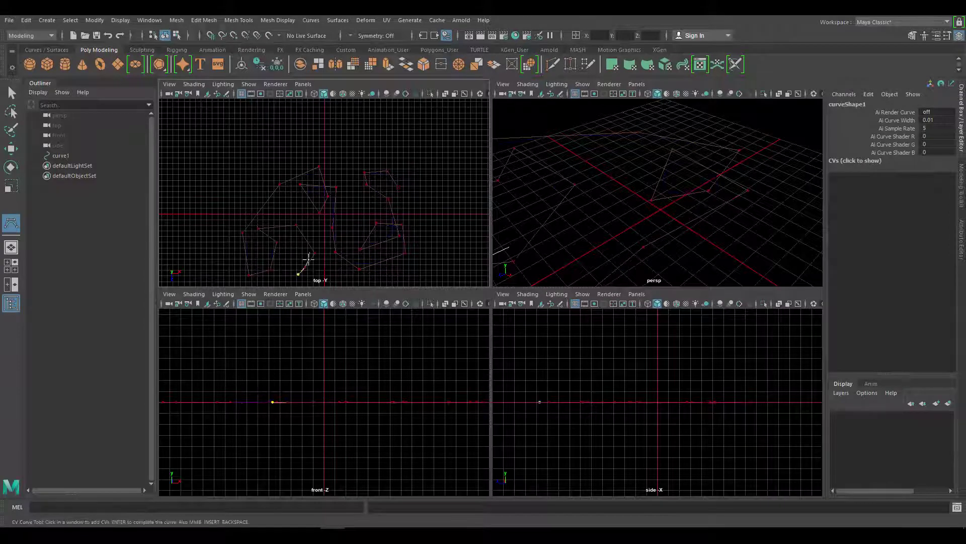
middle_click_drag(319, 252, 320, 183, "alt")
left_click(323, 224)
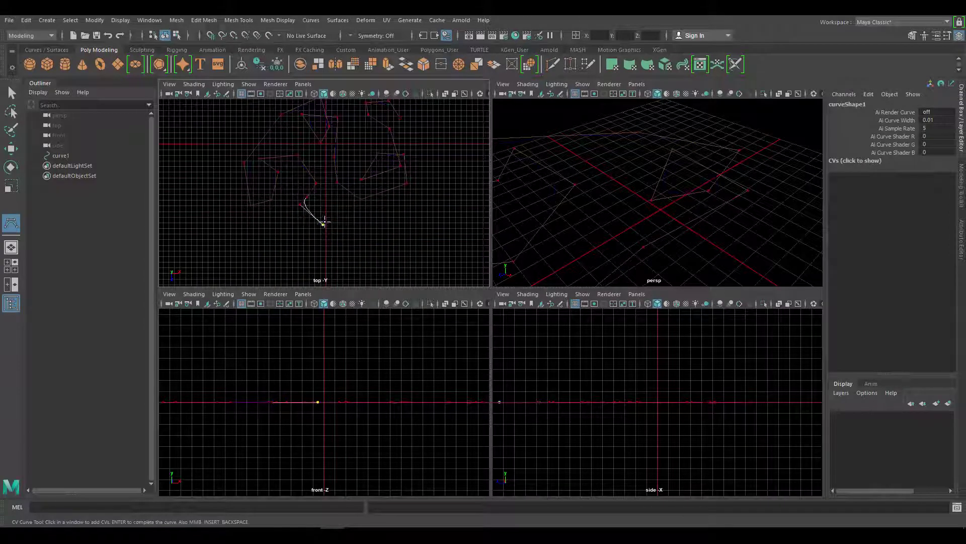
key("Return")
Create a NURBS circle at the origin and scale it uniformly to about 0.52.
key("space")
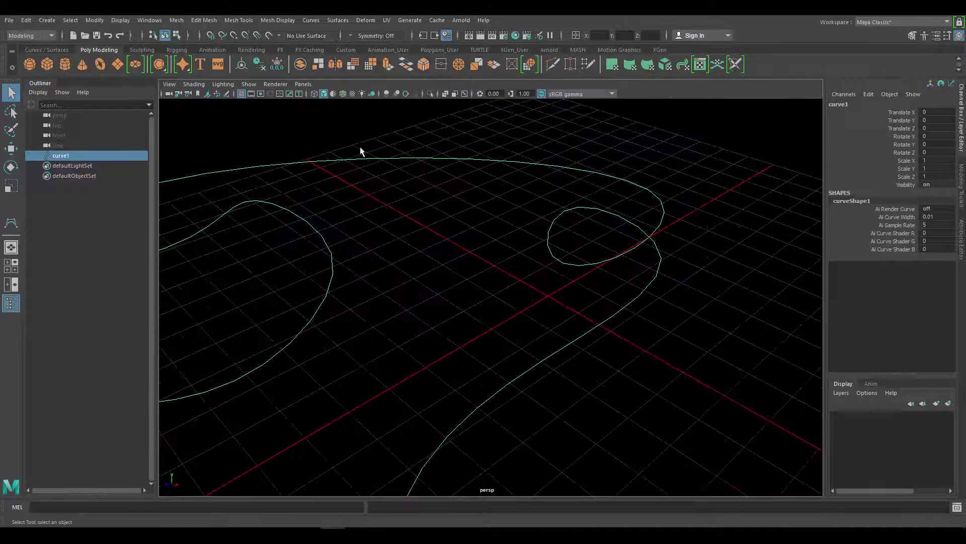
left_click(54, 20)
mouse_move(123, 44)
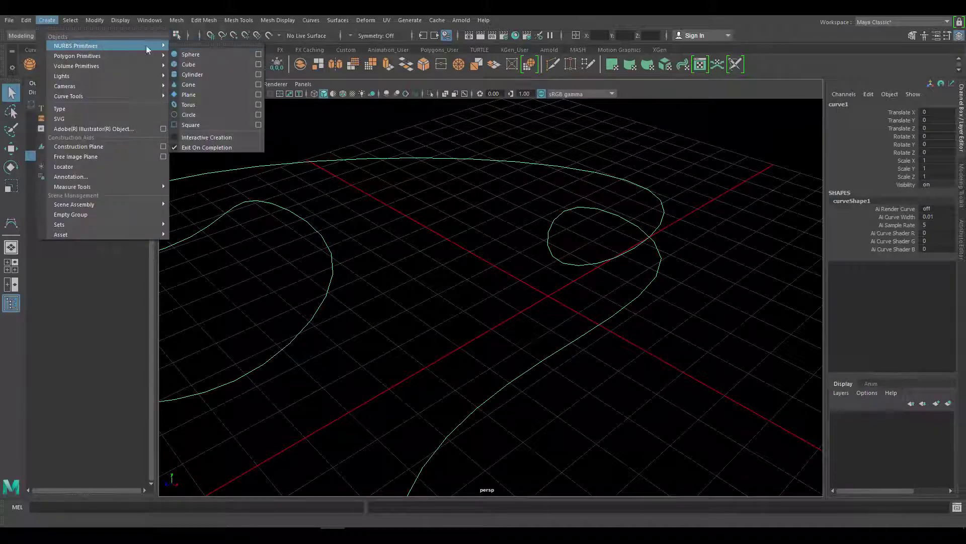
left_click(204, 113)
middle_click_drag(561, 300, 520, 291, "alt")
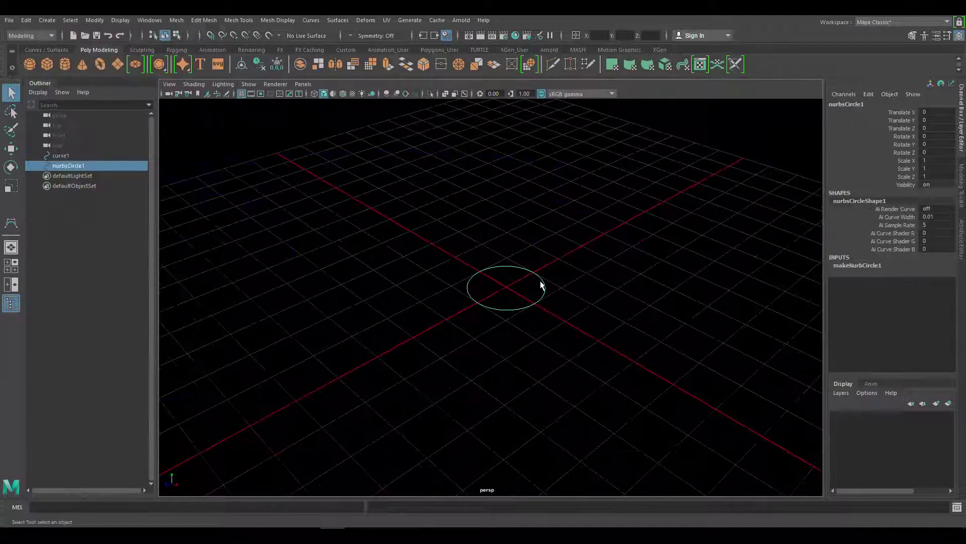
key("r")
left_click_drag(509, 285, 479, 285)
key("q")
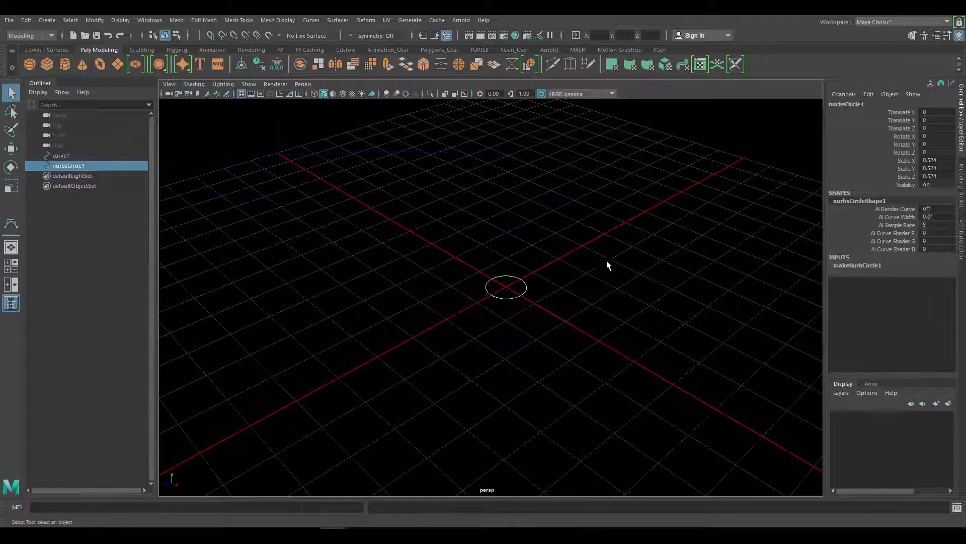
Extrude the circle along the winding curve as a quad polygon surface using general tessellation.
left_click_drag(599, 261, 636, 290, "shift")
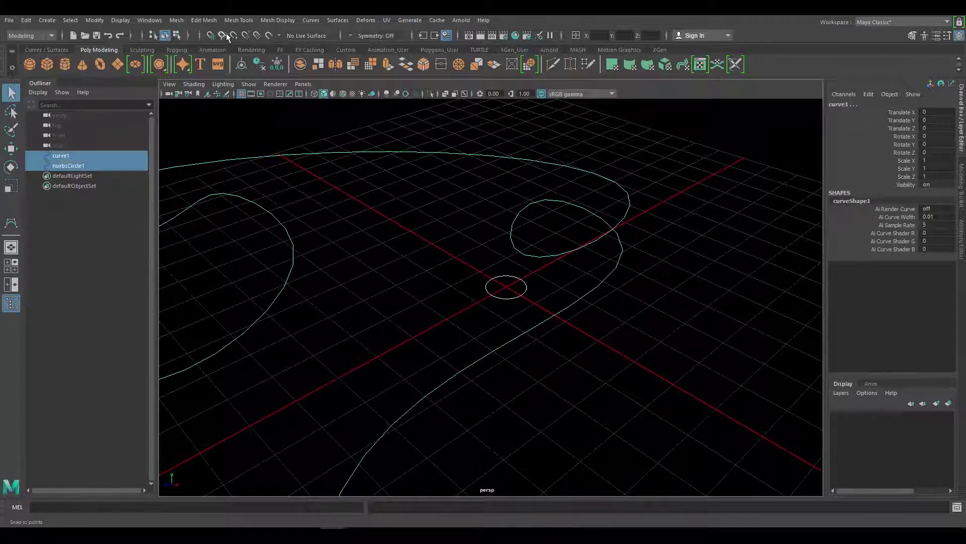
left_click(341, 20)
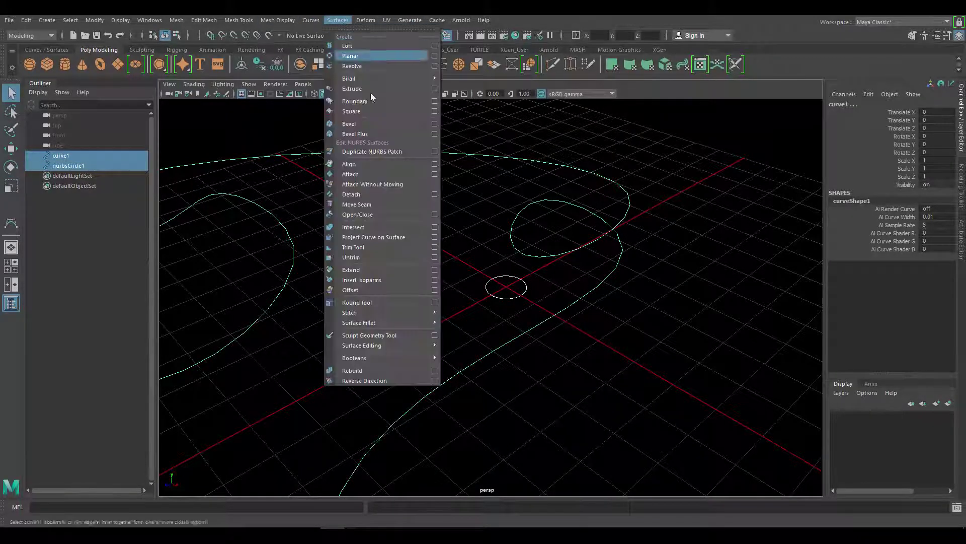
left_click(433, 89)
scroll(715, 277, "down", 3)
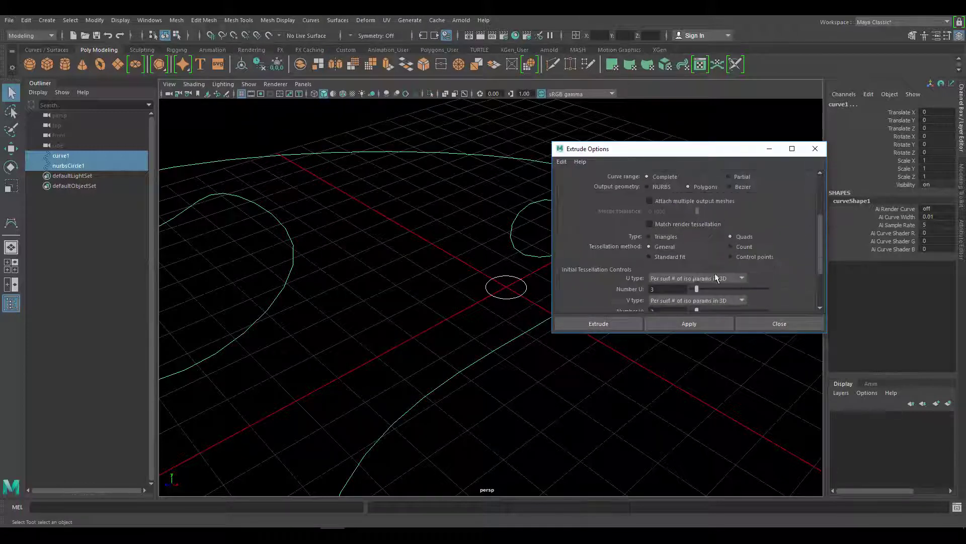
left_click(606, 324)
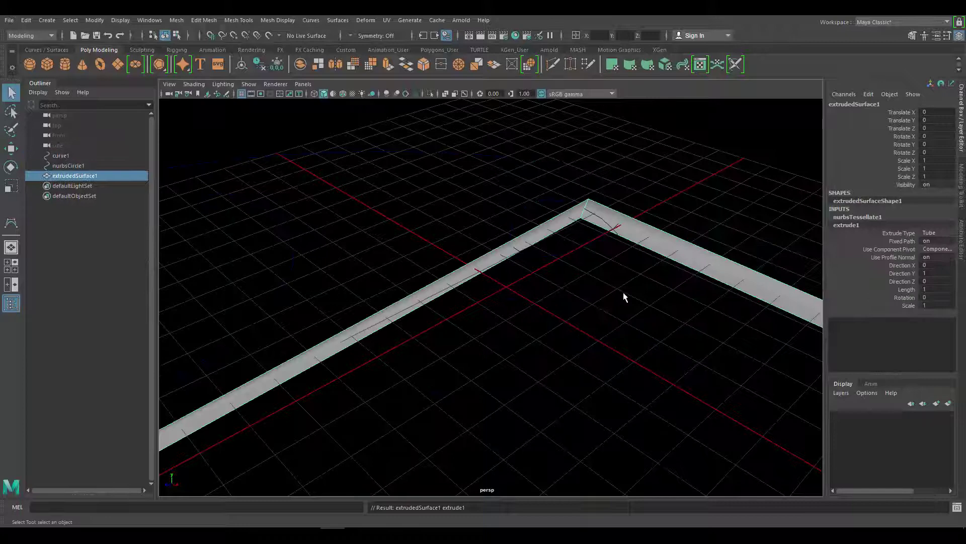
Set the extruded tube's tessellation to a U number of 9 and a V number of 100.
left_click(862, 217)
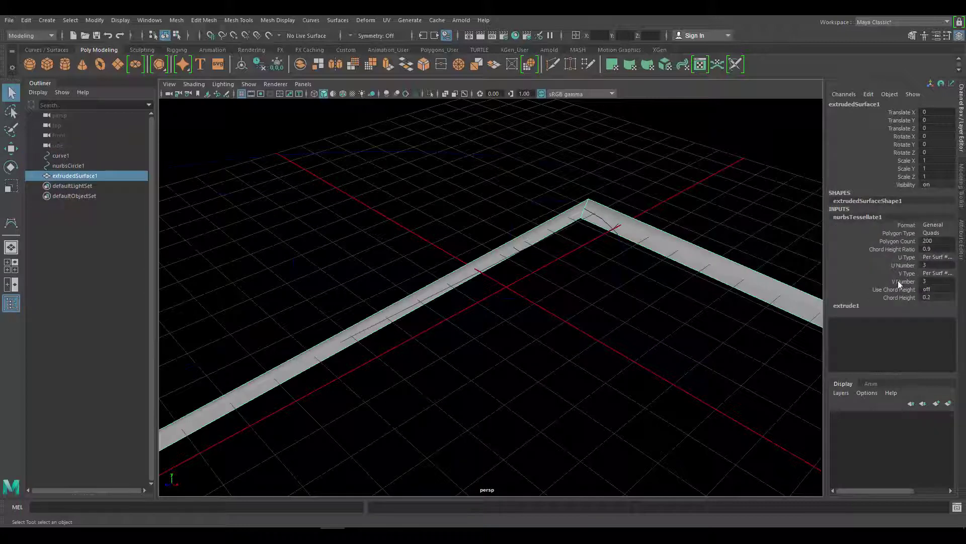
left_click(898, 281)
middle_click_drag(642, 271, 822, 281)
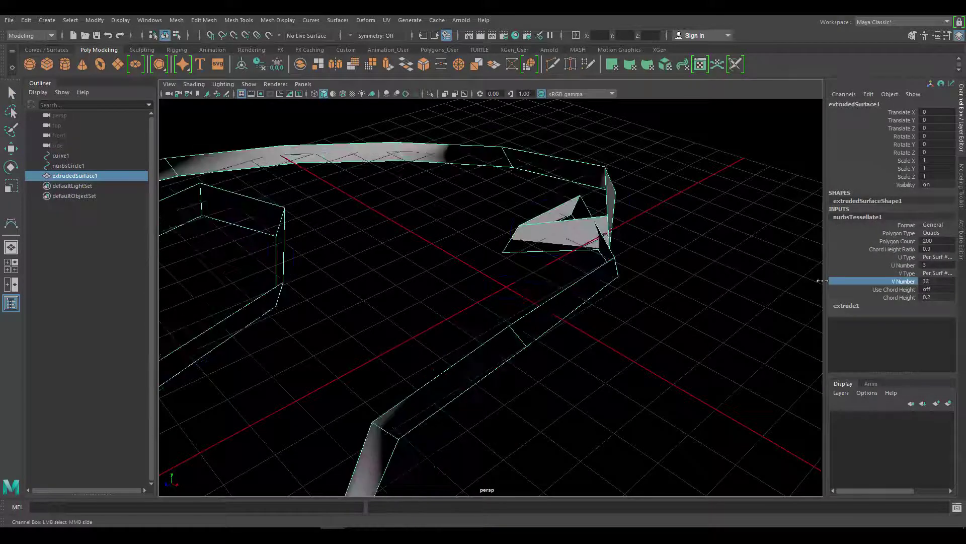
left_click(905, 265)
middle_click_drag(567, 284, 589, 286)
left_click(932, 282)
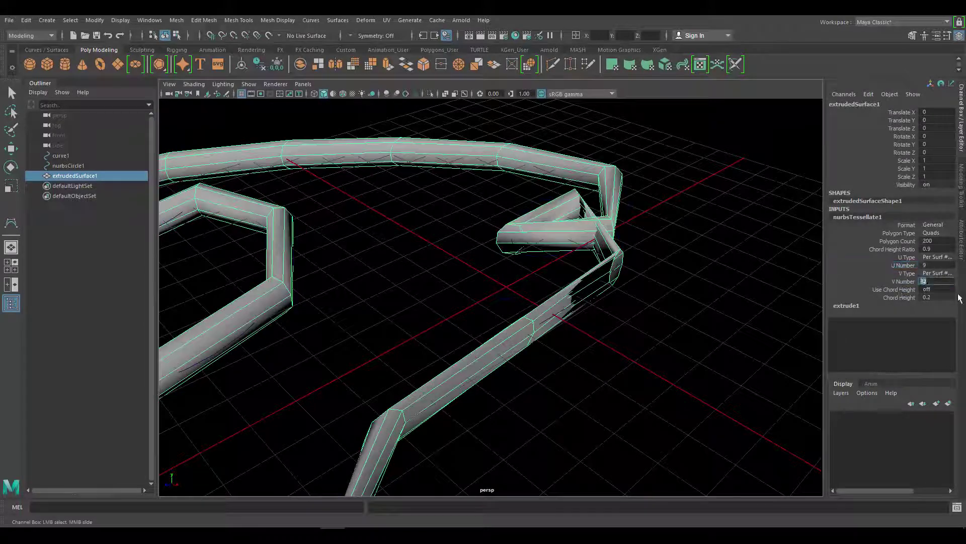
type("100")
key("Return")
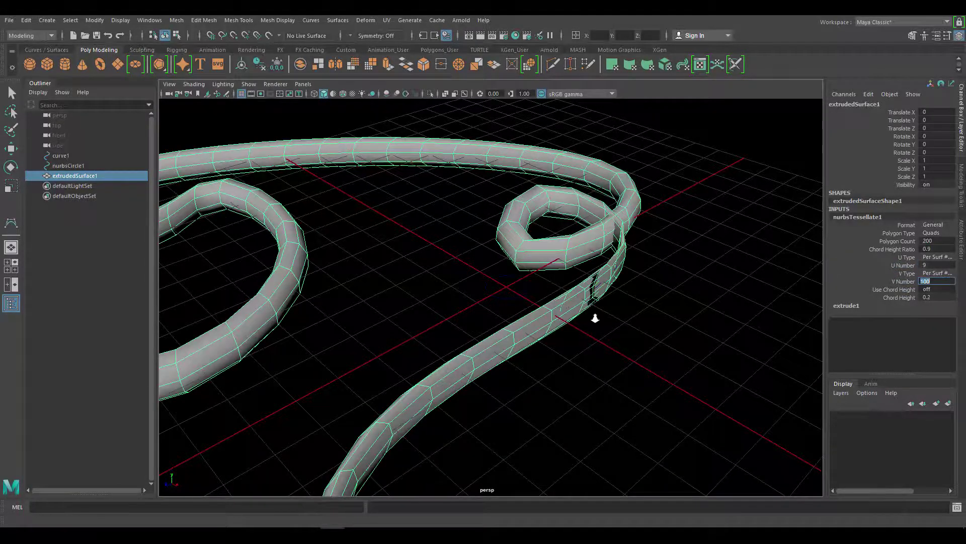
Examine the shape and smoothness of the extruded tube from several angles.
right_click_drag(595, 316, 459, 287, "alt")
scroll(459, 287, "up", 5)
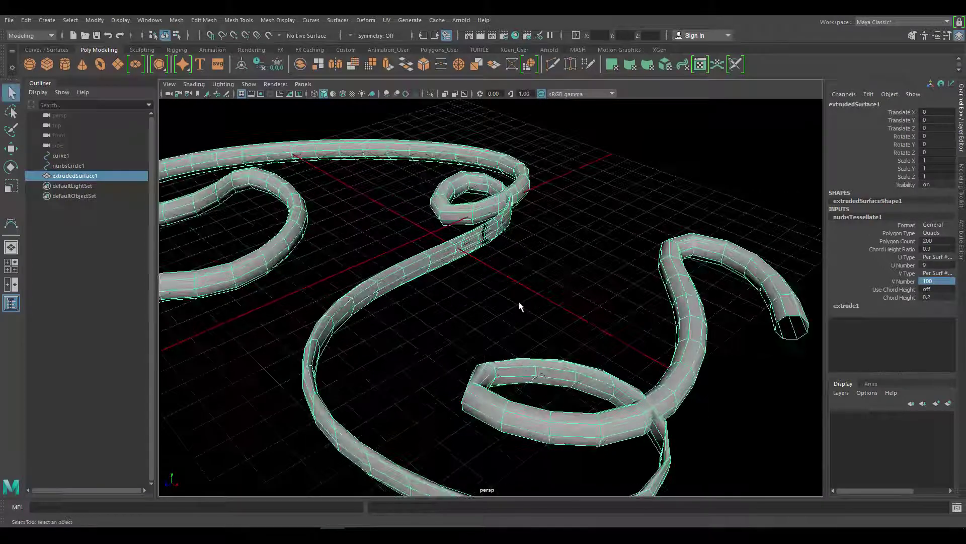
key("w")
left_click_drag(583, 309, 593, 293, "alt")
left_click(593, 293)
right_click_drag(593, 294, 529, 297, "alt")
left_click_drag(553, 300, 530, 287, "alt")
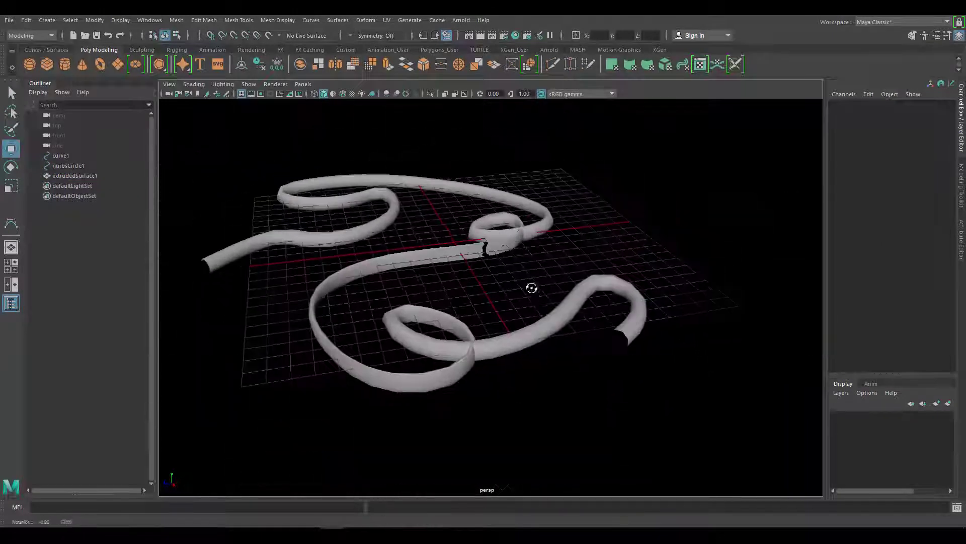
right_click_drag(530, 287, 577, 319, "alt")
left_click_drag(577, 319, 604, 319, "alt")
Select the tube and delete the construction history of all objects in the scene.
left_click(617, 319)
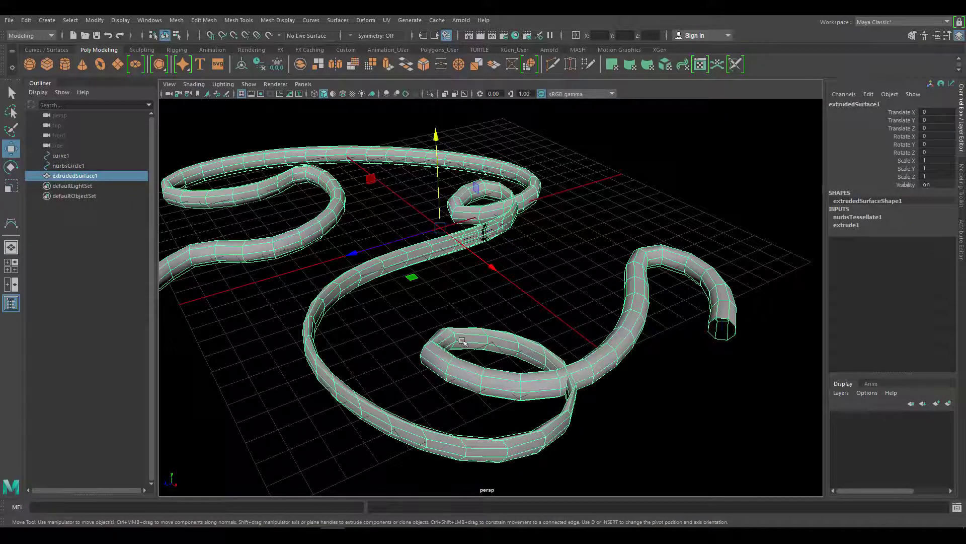
left_click_drag(464, 297, 489, 315, "alt")
middle_click_drag(489, 315, 566, 354, "alt")
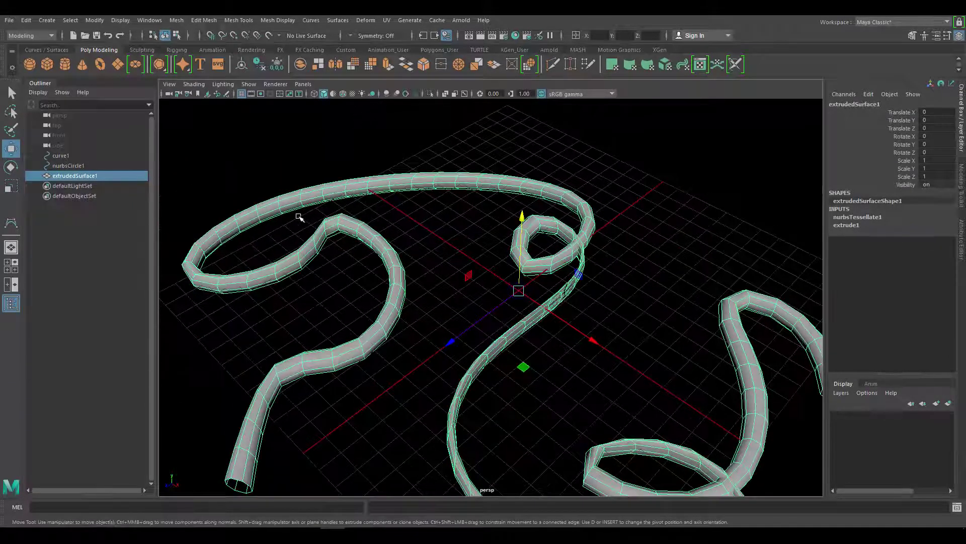
left_click_drag(529, 284, 546, 237, "alt")
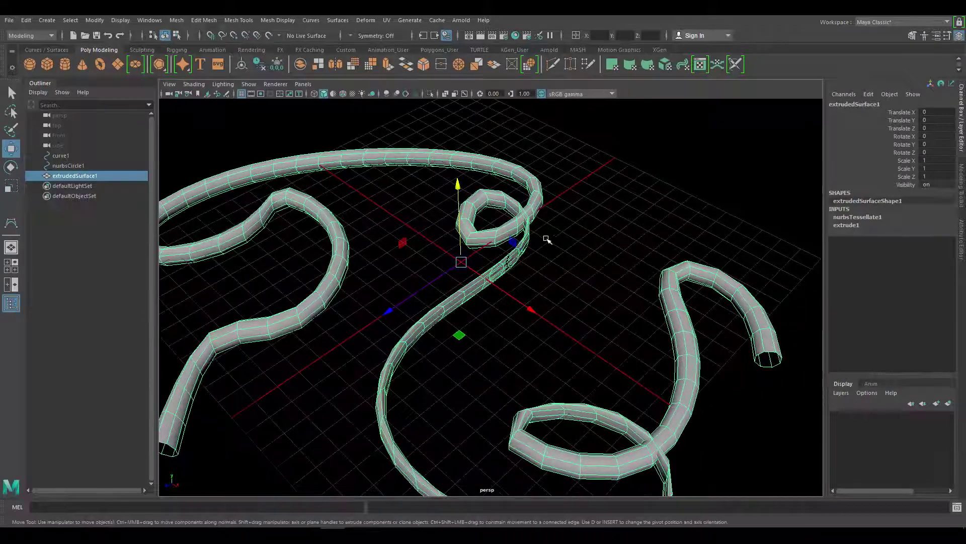
key("space")
left_click(448, 199)
mouse_move(497, 332)
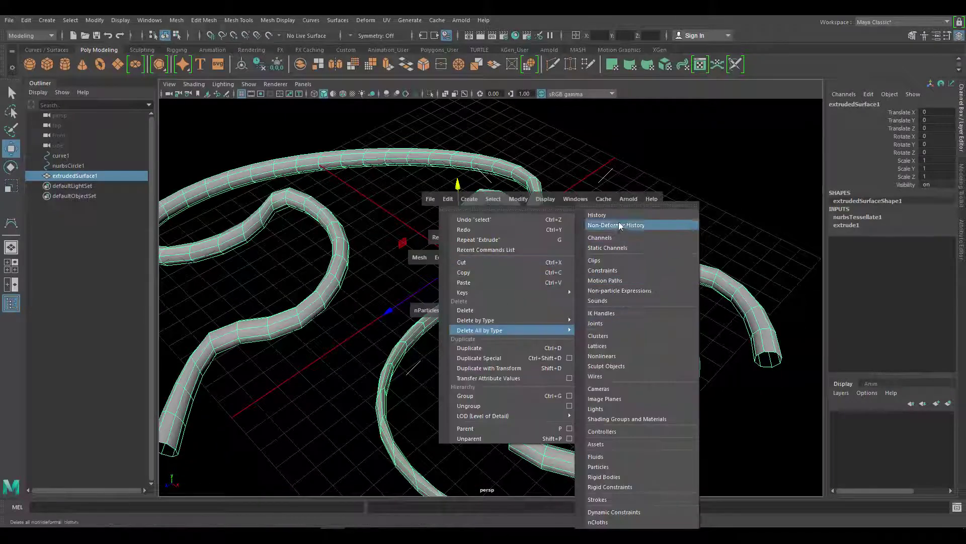
left_click(589, 222)
Bring the tube into the UV Editor and select all of its UVs.
left_click_drag(586, 248, 506, 175, "alt")
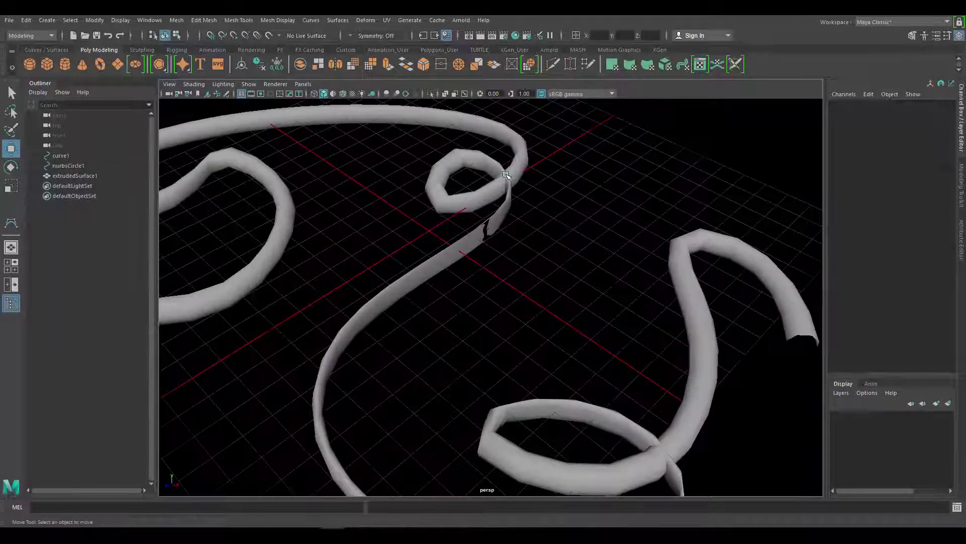
left_click(506, 175)
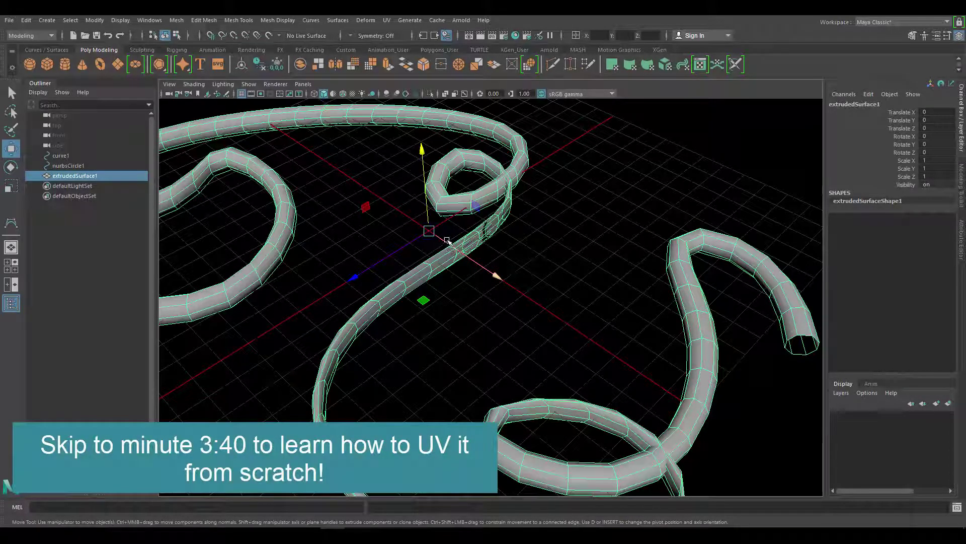
left_click(700, 64)
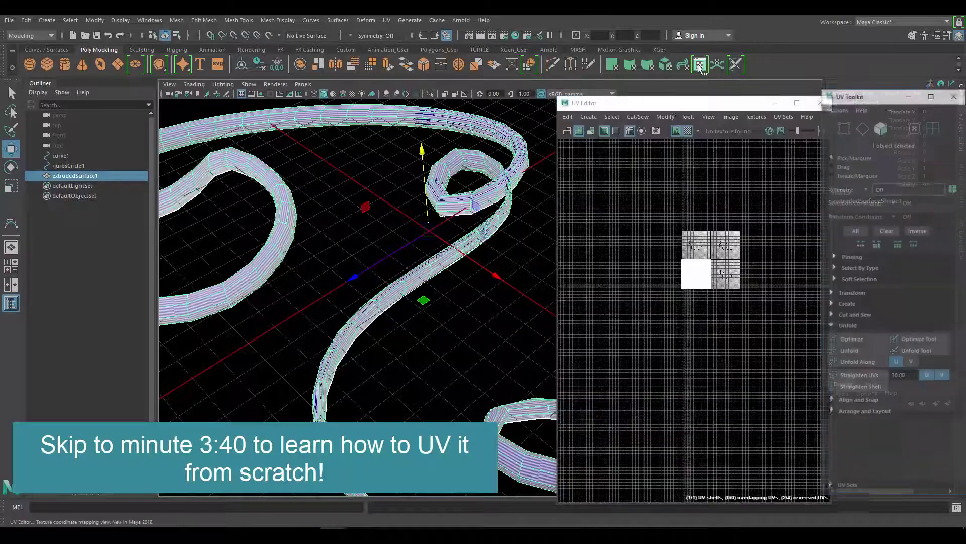
scroll(699, 252, "up", 8)
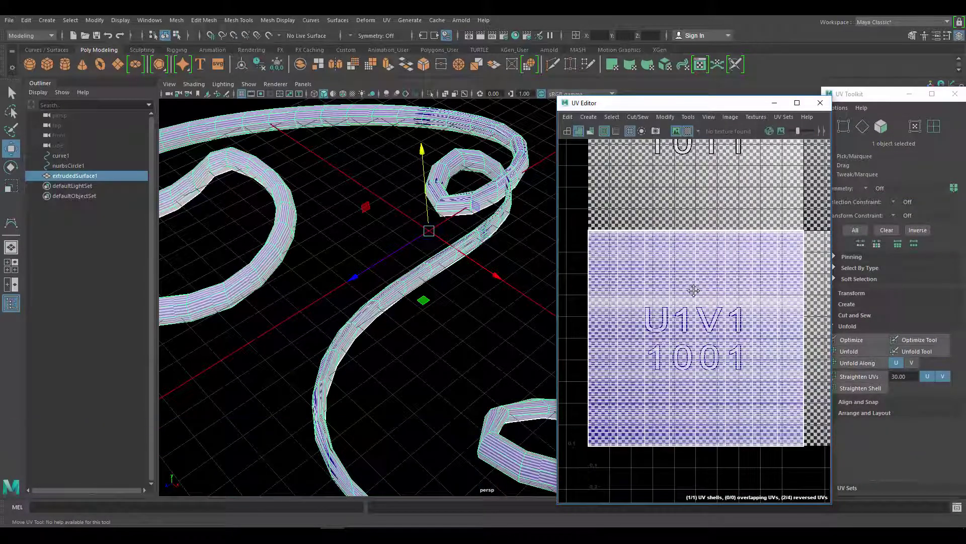
right_click_drag(654, 259, 693, 279)
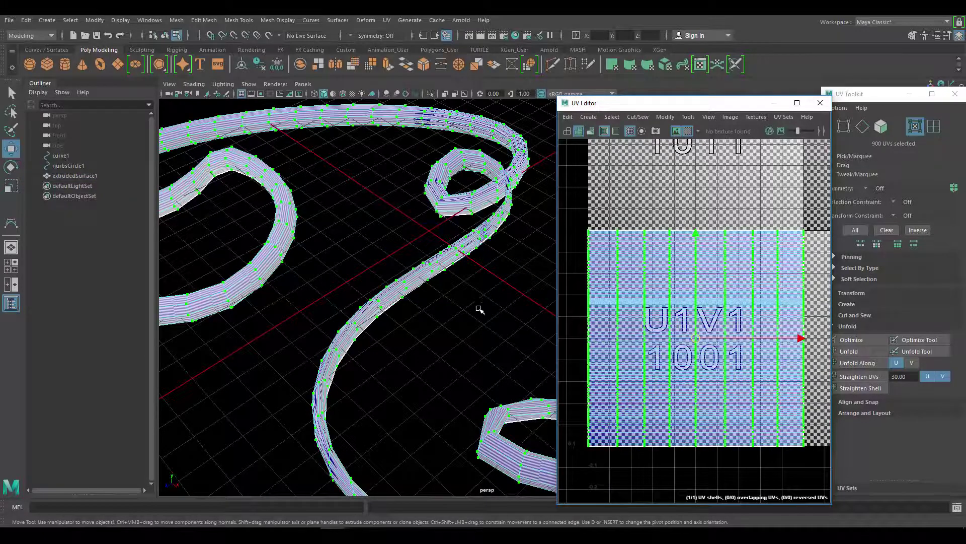
Stretch the tube's UV shell along V far beyond the U1V1 tile, keeping it one tile wide in U.
left_click_drag(498, 383, 417, 173, "alt")
middle_click_drag(418, 174, 430, 224, "alt")
right_click_drag(429, 225, 476, 262, "alt")
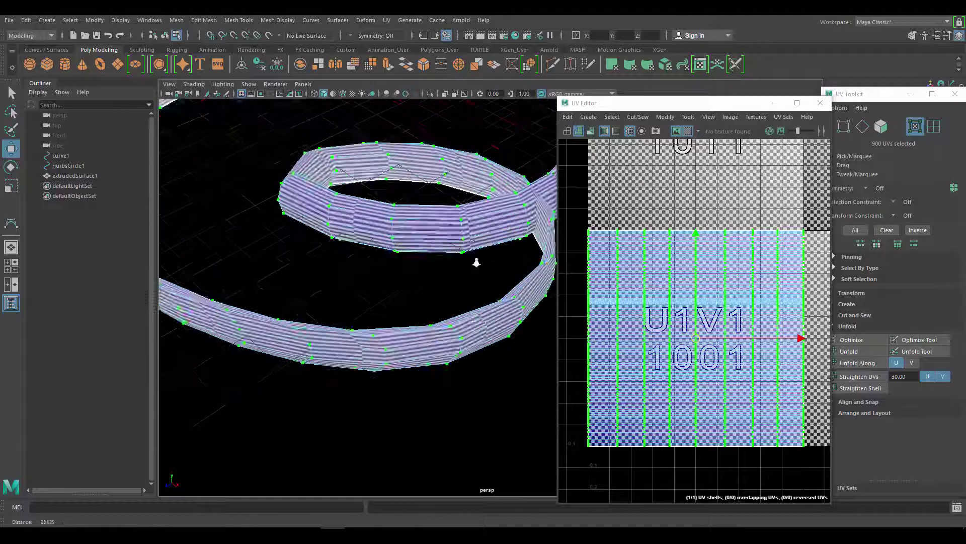
scroll(500, 291, "up", 4)
key("r")
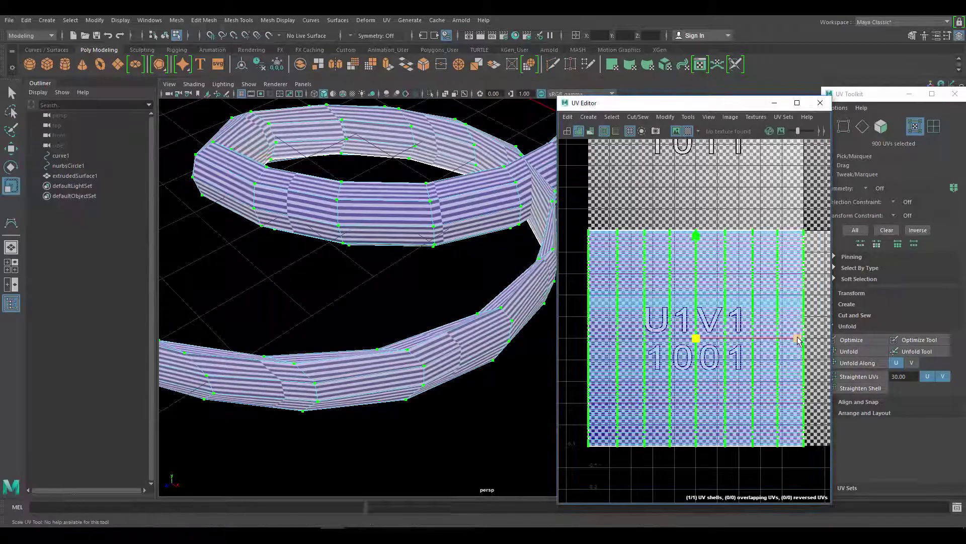
left_click_drag(801, 337, 770, 334)
scroll(773, 330, "down", 1)
left_click_drag(710, 333, 893, 338)
scroll(767, 321, "down", 3)
left_click_drag(735, 329, 871, 338)
middle_click_drag(783, 316, 710, 311, "alt")
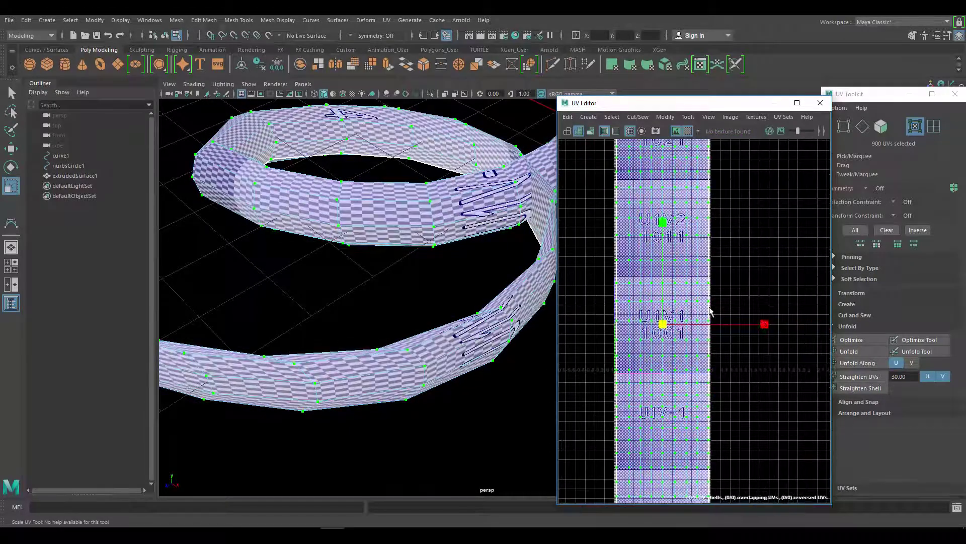
Narrow the UV shell along U to about a quarter of a tile so the checker pattern on the tube looks square.
left_click_drag(768, 328, 682, 325)
scroll(419, 339, "up", 6)
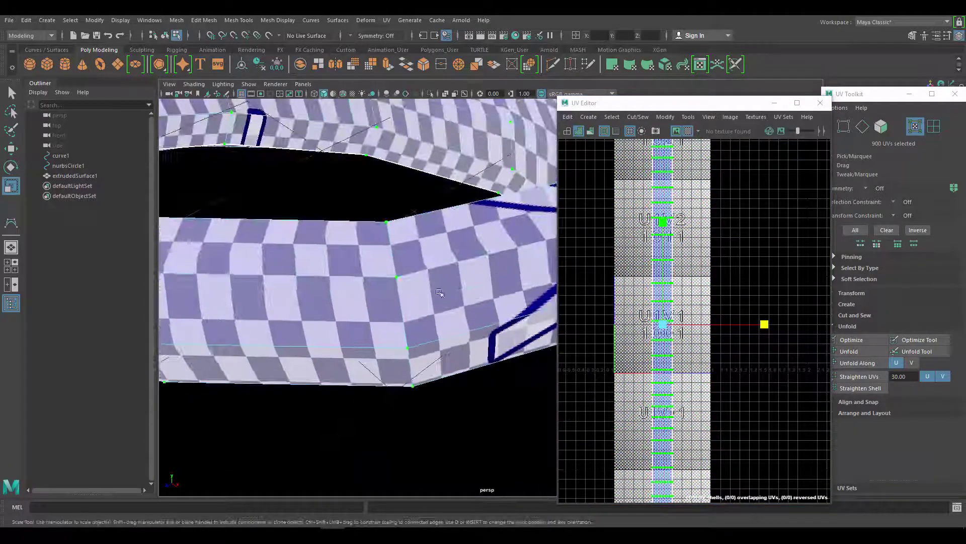
left_click_drag(761, 328, 793, 326)
scroll(465, 233, "down", 6)
left_click_drag(466, 233, 432, 284, "alt")
scroll(445, 279, "up", 2)
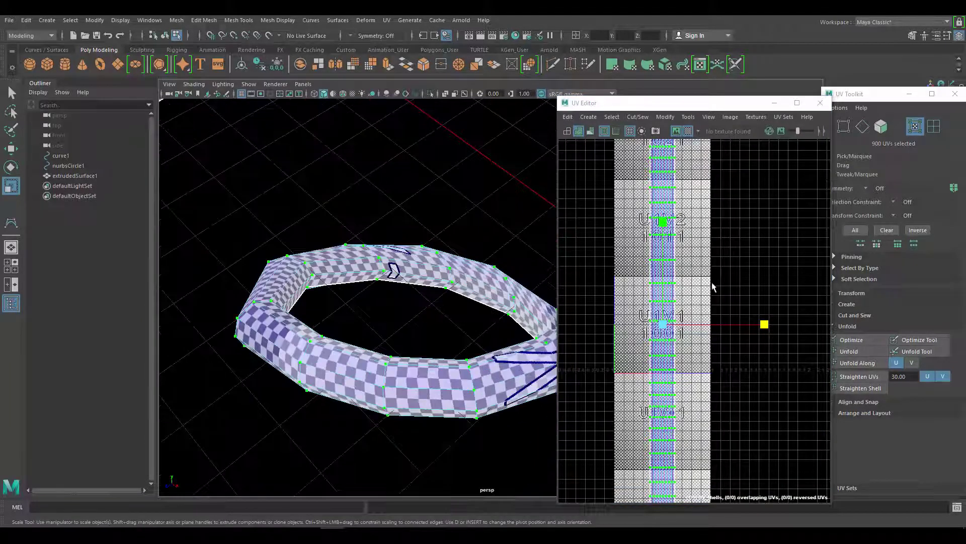
Examine the full length of the tube's UV shell and the checker pattern along the tube.
key("w")
scroll(732, 257, "down", 5)
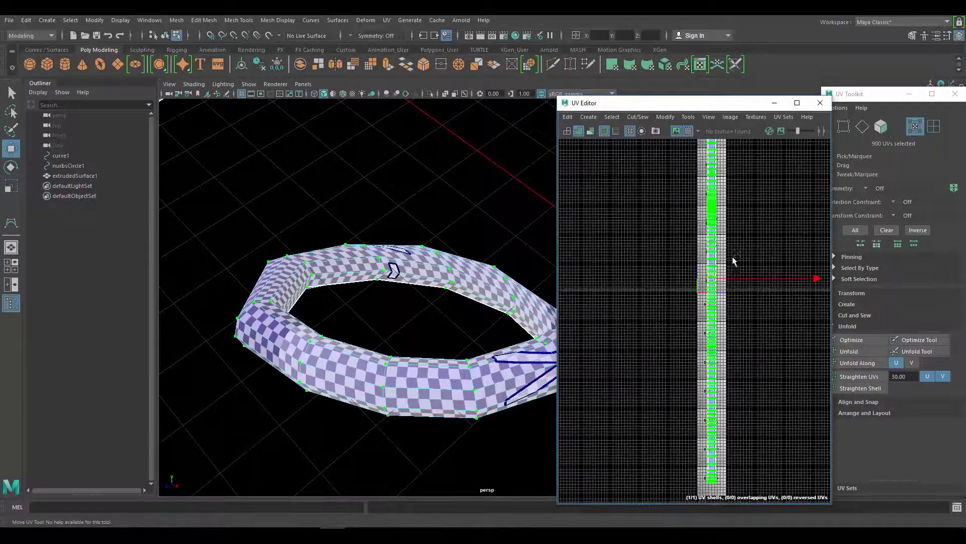
middle_click_drag(748, 247, 716, 312, "alt")
scroll(716, 311, "down", 4)
scroll(731, 297, "up", 5)
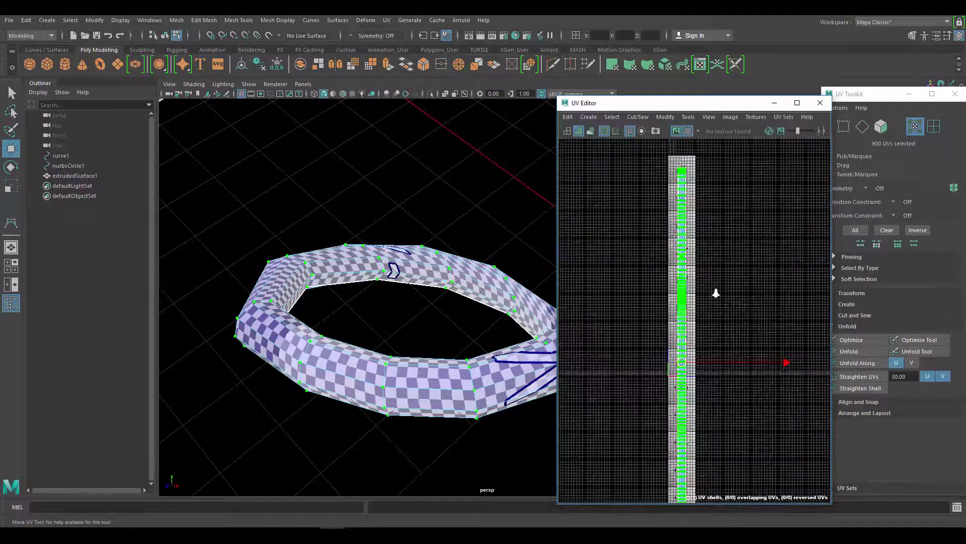
middle_click_drag(694, 298, 692, 245, "alt")
scroll(337, 302, "down", 5)
right_click_drag(348, 228, 459, 265, "alt")
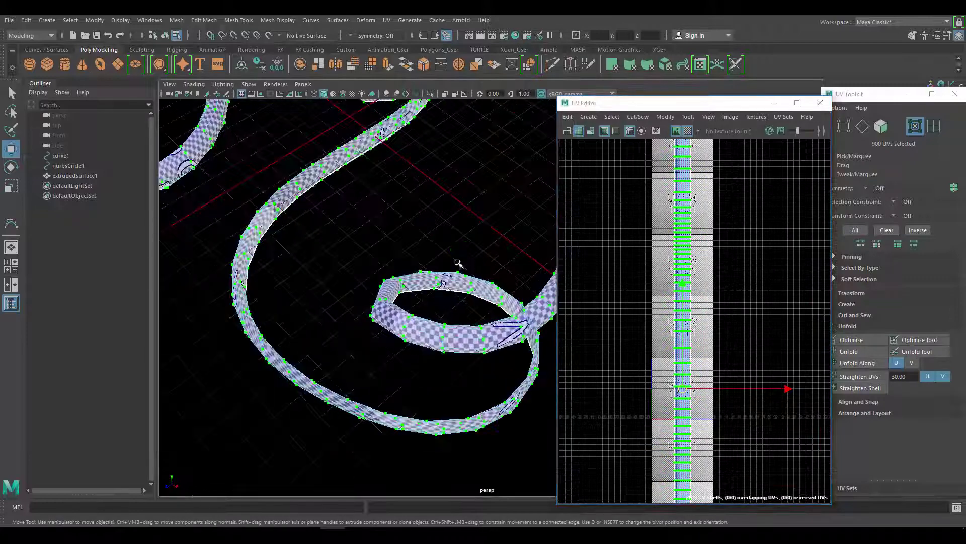
left_click_drag(459, 265, 455, 226, "alt")
middle_click_drag(455, 226, 455, 317, "alt")
middle_click_drag(770, 305, 764, 207, "alt")
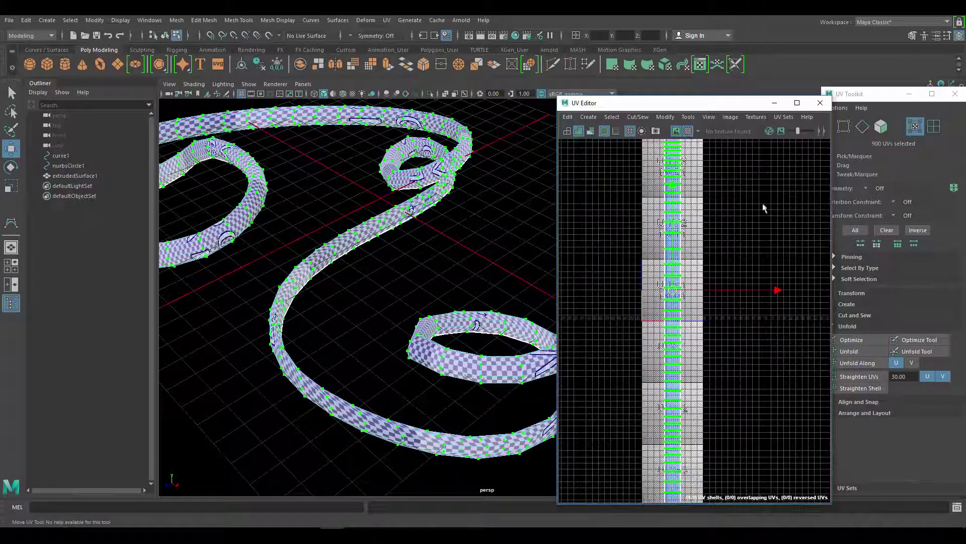
Optimize all the selected UVs of the tube to even out the checker pattern.
left_click_drag(724, 106, 705, 96)
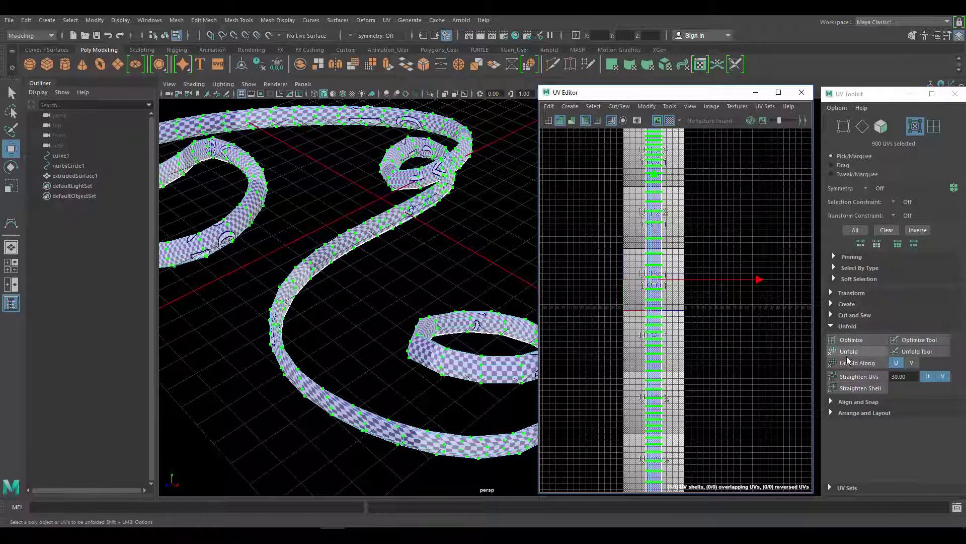
left_click(851, 340)
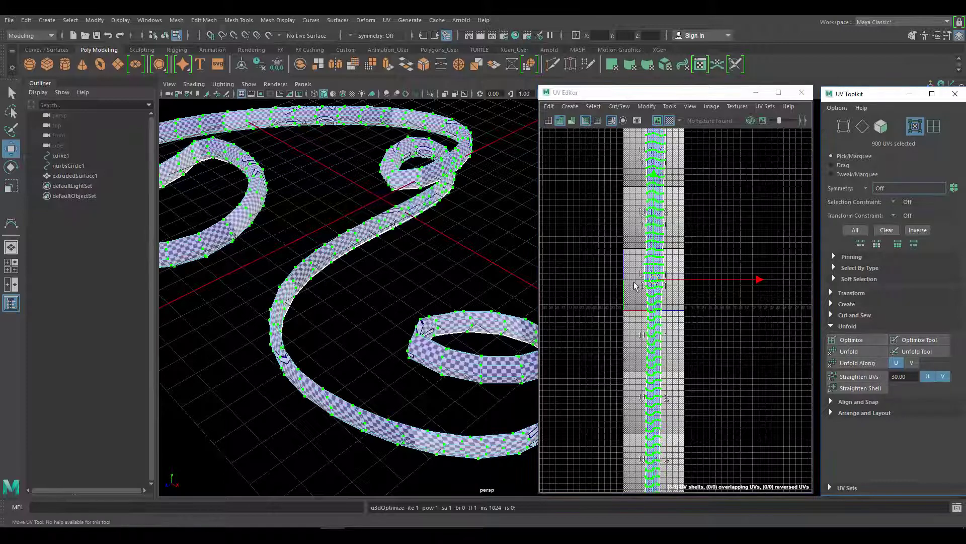
Inspect the checker squares and tile lettering on the tube's loops and bends for remaining distortion.
scroll(667, 223, "up", 3)
middle_click_drag(435, 335, 412, 274, "alt")
right_click_drag(412, 274, 539, 341, "alt")
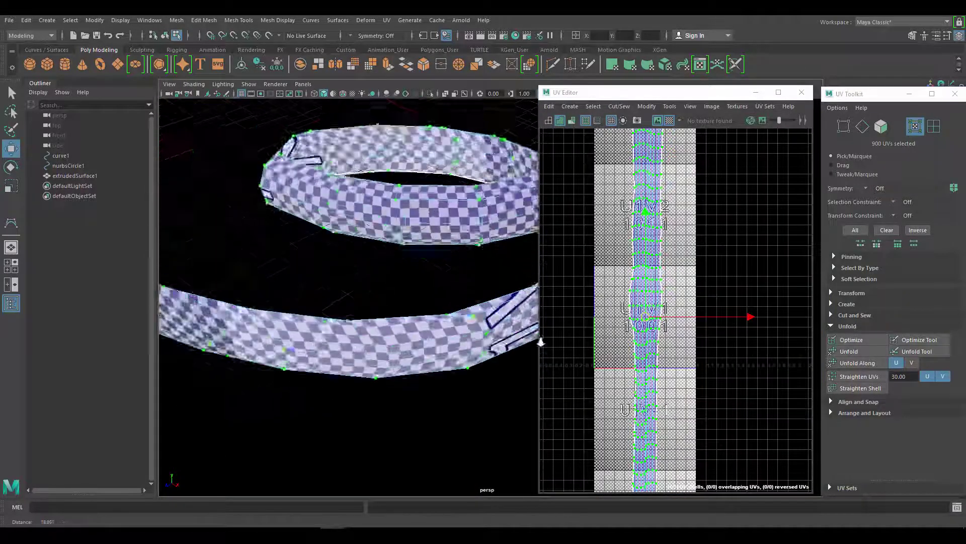
left_click_drag(448, 219, 464, 248, "alt")
scroll(449, 282, "up", 2)
middle_click_drag(444, 282, 403, 292, "alt")
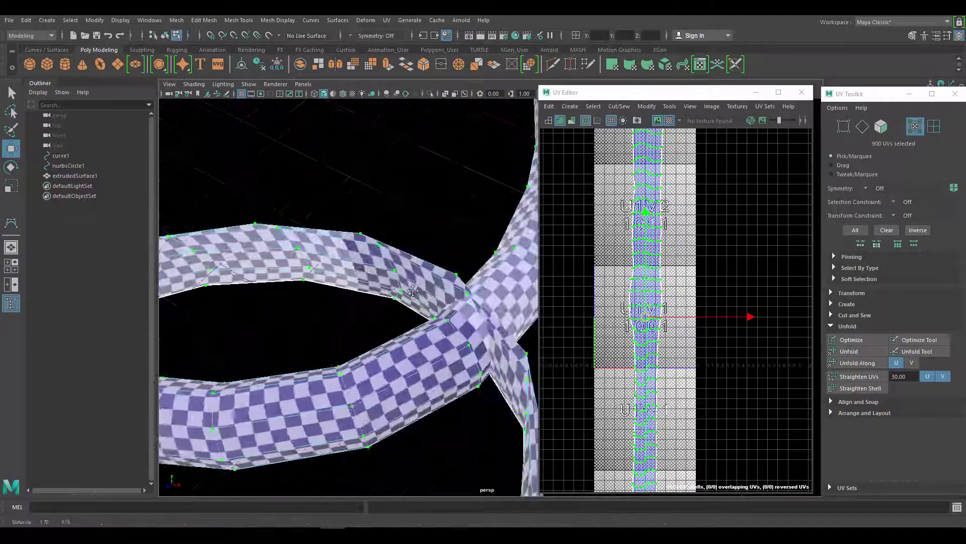
right_click_drag(403, 292, 371, 289, "alt")
left_click_drag(371, 289, 408, 276, "alt")
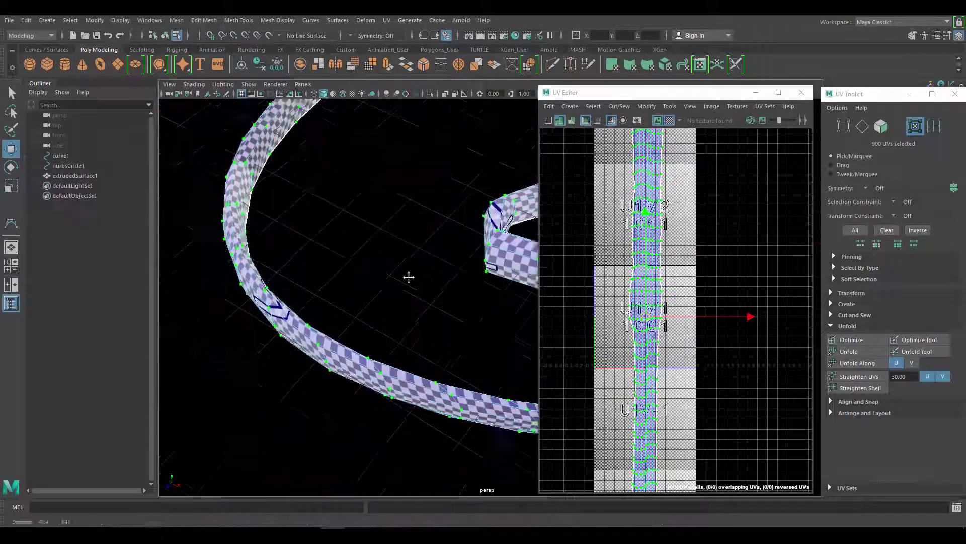
middle_click_drag(408, 276, 420, 296, "alt")
middle_click_drag(450, 182, 418, 286, "alt")
right_click_drag(417, 286, 604, 285, "alt")
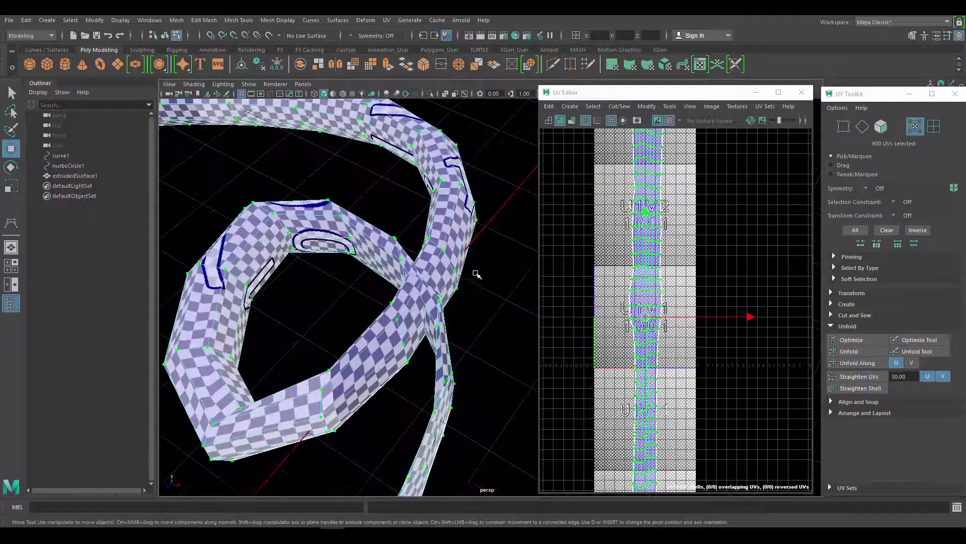
middle_click_drag(342, 246, 569, 236, "alt")
middle_click_drag(266, 274, 369, 151, "alt")
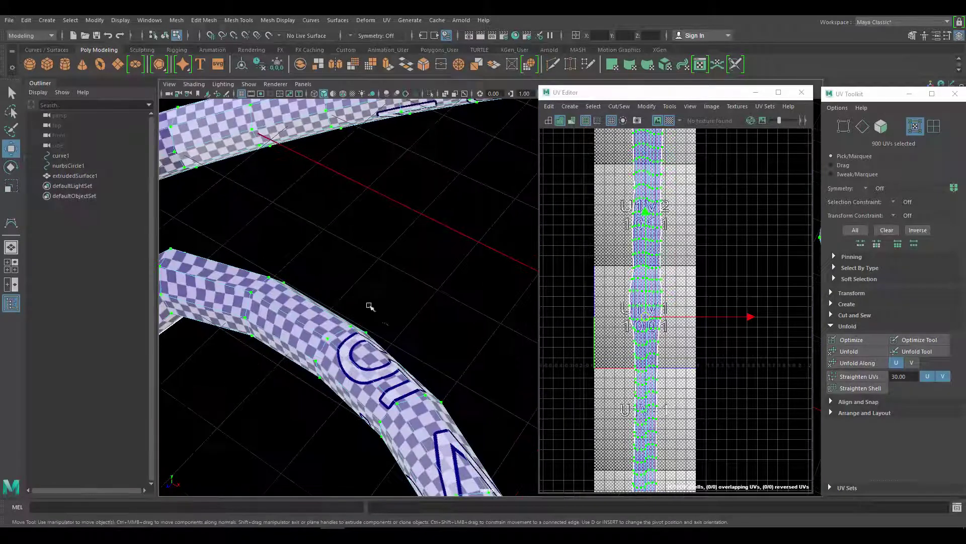
middle_click_drag(369, 307, 402, 240, "alt")
middle_click_drag(462, 287, 462, 279, "alt")
left_click_drag(463, 280, 582, 298, "alt")
left_click_drag(417, 282, 509, 282, "alt")
Straighten the tube's wavy UV shell in both U and V with a 30-degree angle tolerance.
scroll(718, 266, "down", 5)
middle_click_drag(693, 180, 690, 270, "alt")
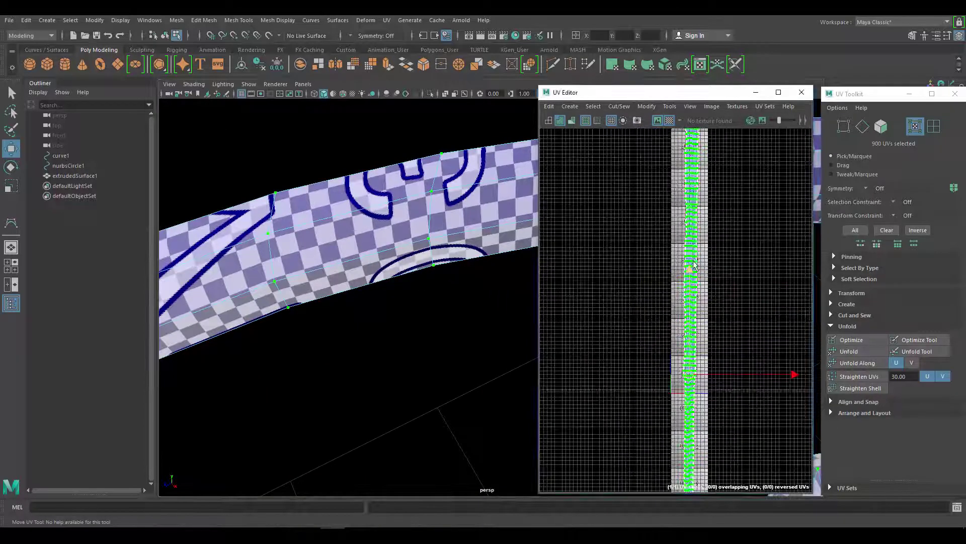
scroll(692, 269, "up", 6)
scroll(692, 277, "down", 4)
scroll(697, 292, "up", 4)
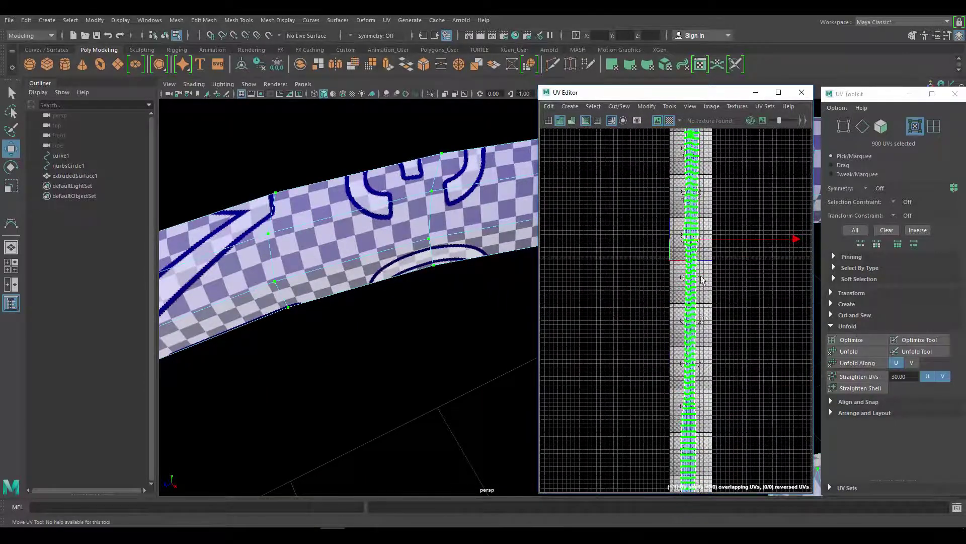
scroll(677, 327, "up", 5)
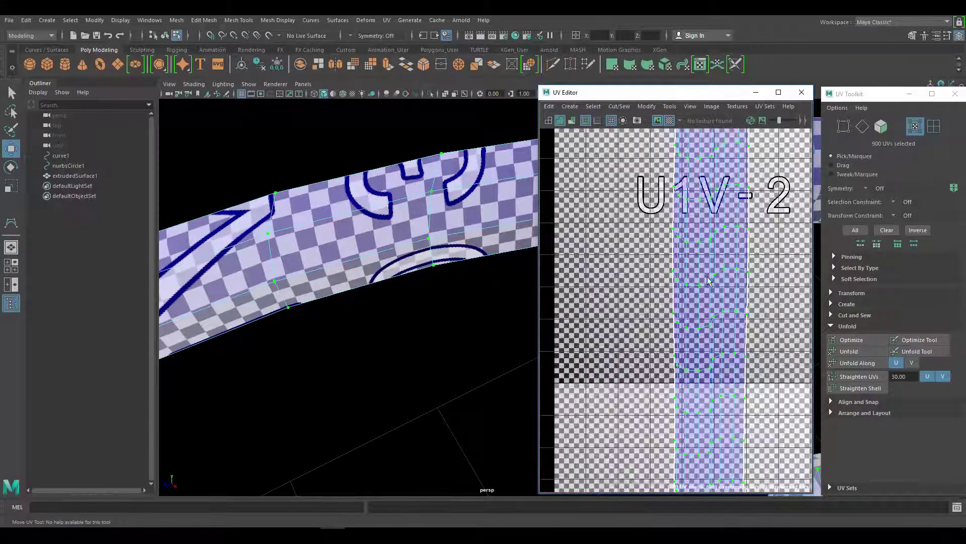
scroll(707, 327, "down", 6)
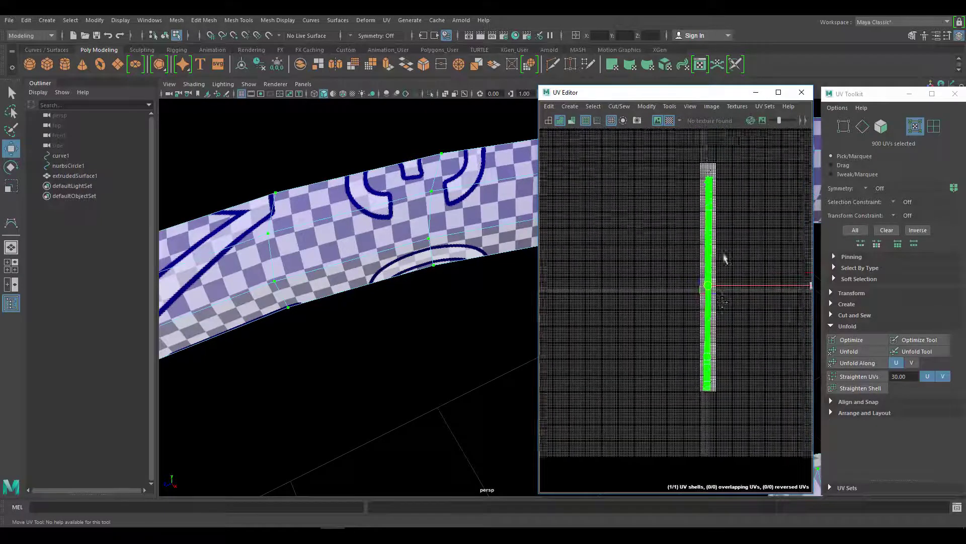
scroll(723, 259, "up", 4)
scroll(729, 266, "up", 5)
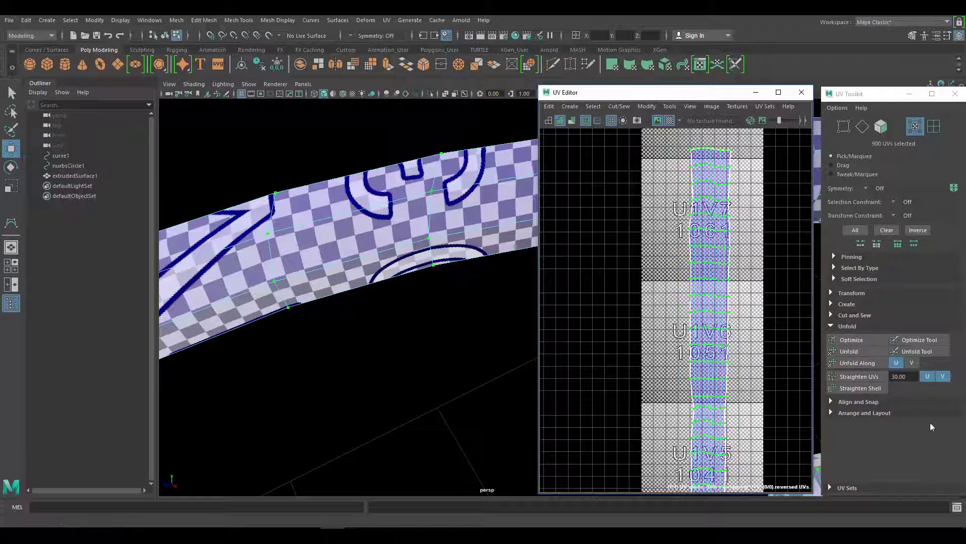
left_click(864, 377)
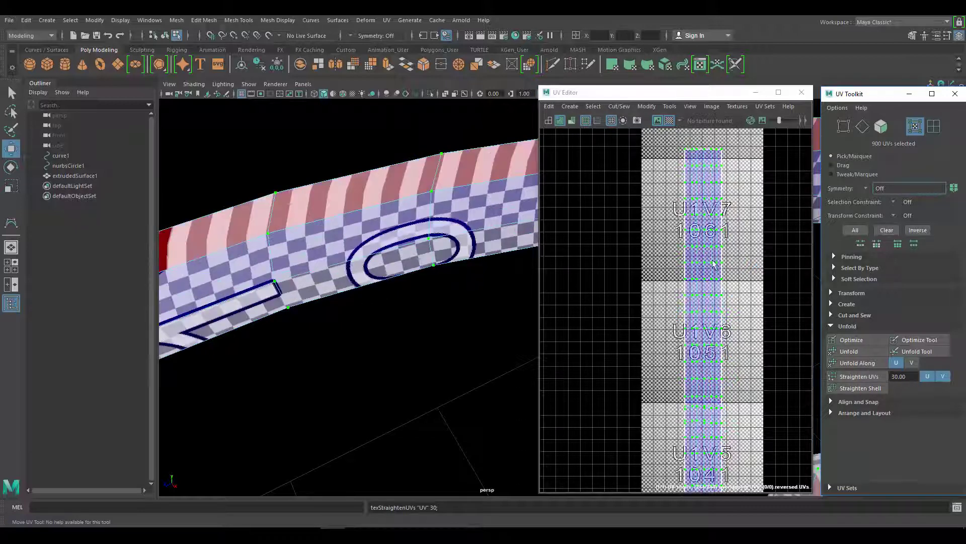
Inspect the straightened UV shell across its tiles for even spacing of columns and rows.
scroll(714, 246, "up", 5)
scroll(717, 279, "down", 6)
middle_click_drag(749, 454, 716, 133, "alt")
middle_click_drag(708, 391, 762, 229, "alt")
scroll(755, 297, "up", 5)
scroll(696, 296, "up", 2)
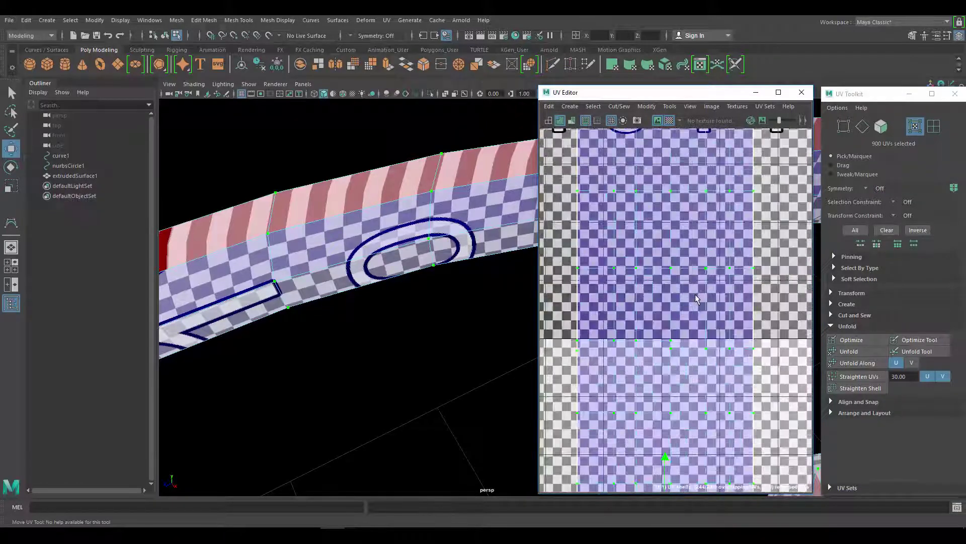
scroll(696, 298, "down", 3)
scroll(699, 301, "up", 4)
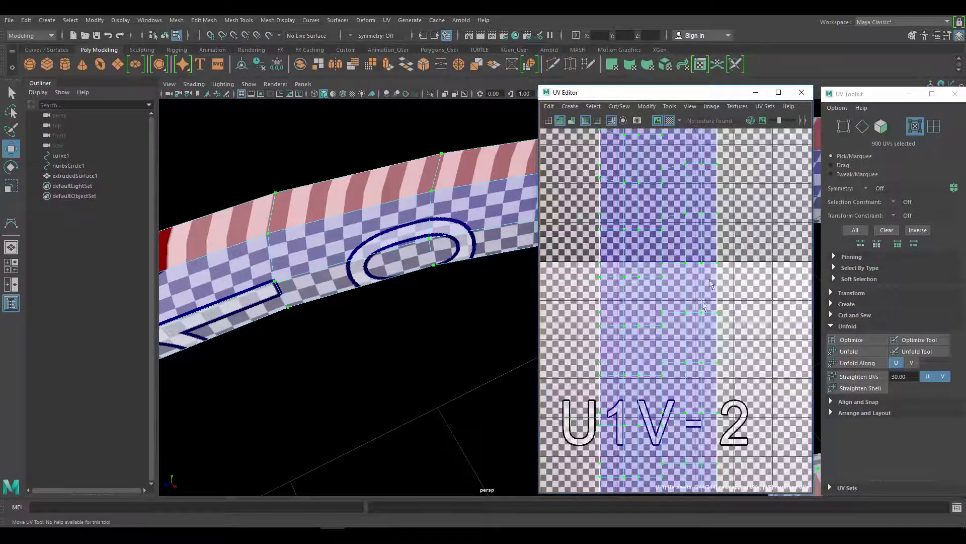
scroll(688, 306, "down", 5)
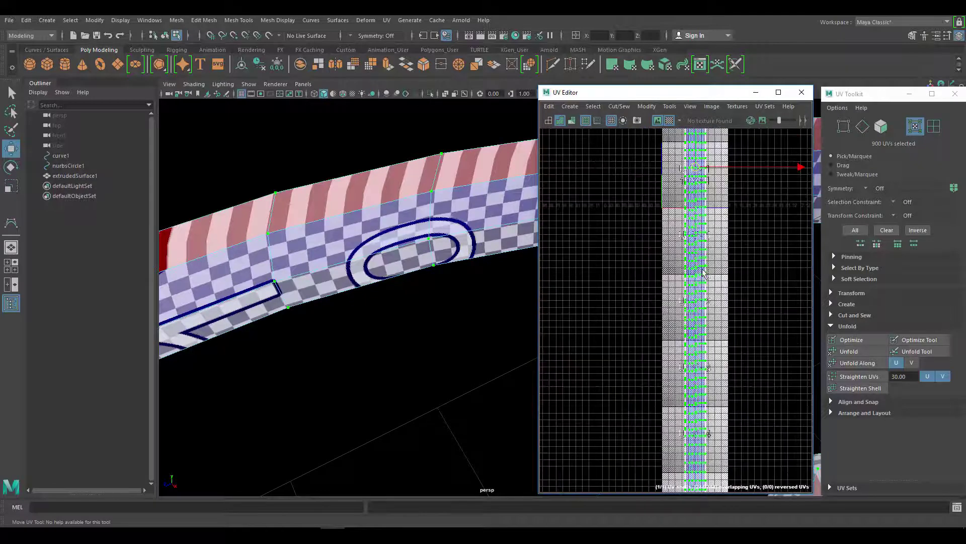
scroll(390, 300, "down", 3)
Select the lengthwise edge loop beside the stretched red strip and shift it slightly along positive U to even out the checkers.
left_click_drag(384, 308, 415, 260, "alt")
middle_click_drag(415, 261, 483, 214, "alt")
scroll(383, 259, "up", 5)
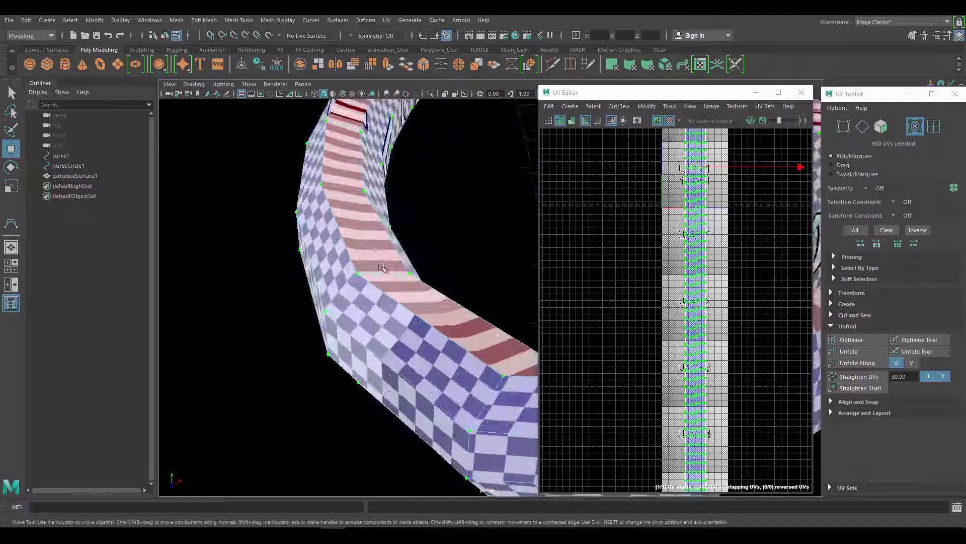
left_click_drag(452, 319, 401, 321, "alt")
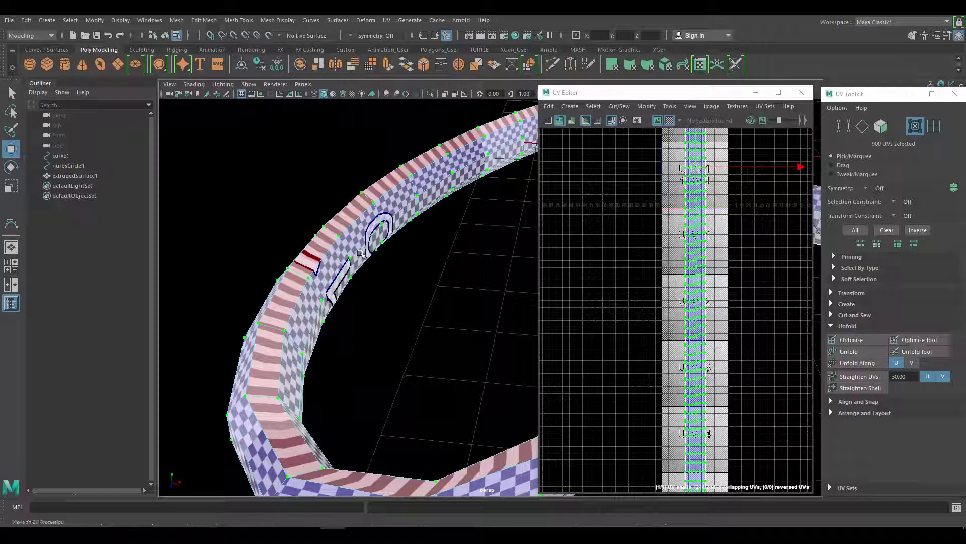
right_click_drag(368, 224, 358, 200)
double_click(354, 201)
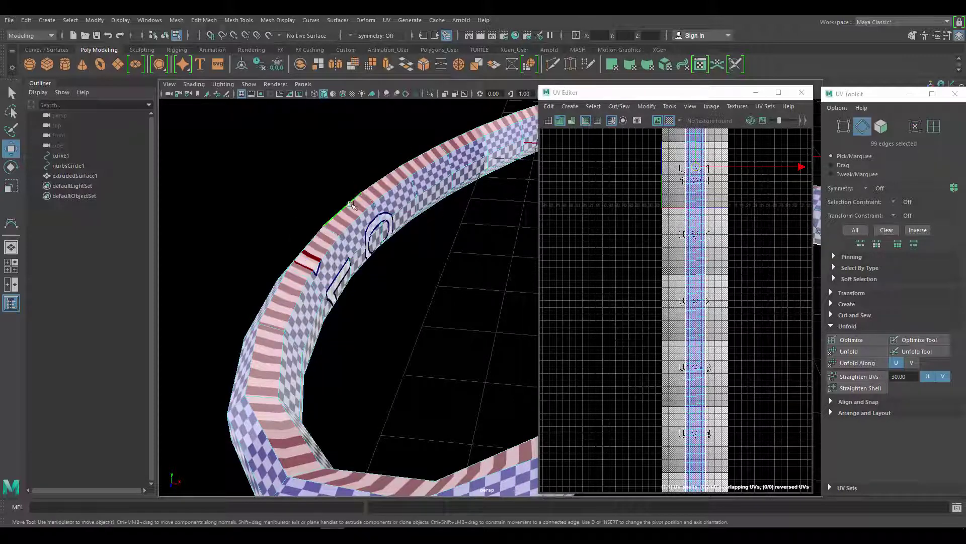
middle_click_drag(758, 227, 750, 293, "alt")
scroll(717, 246, "up", 5)
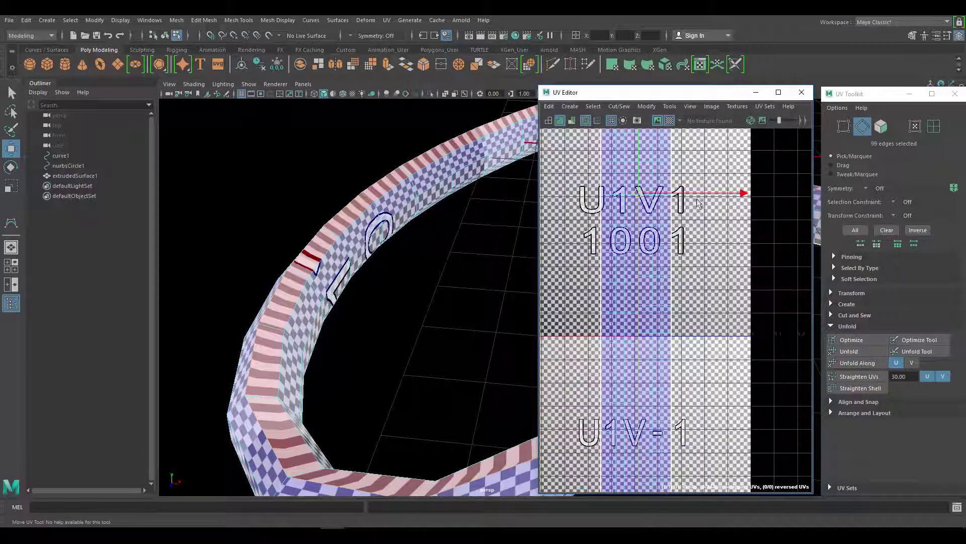
left_click_drag(707, 193, 717, 196)
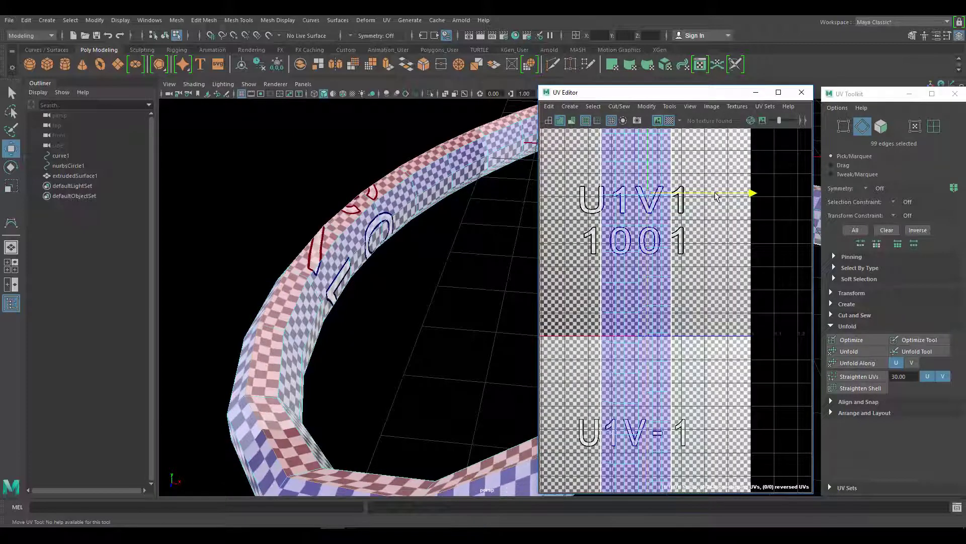
Select all of the tube's UVs in the UV Editor and delete them.
left_click_drag(386, 334, 357, 347, "alt")
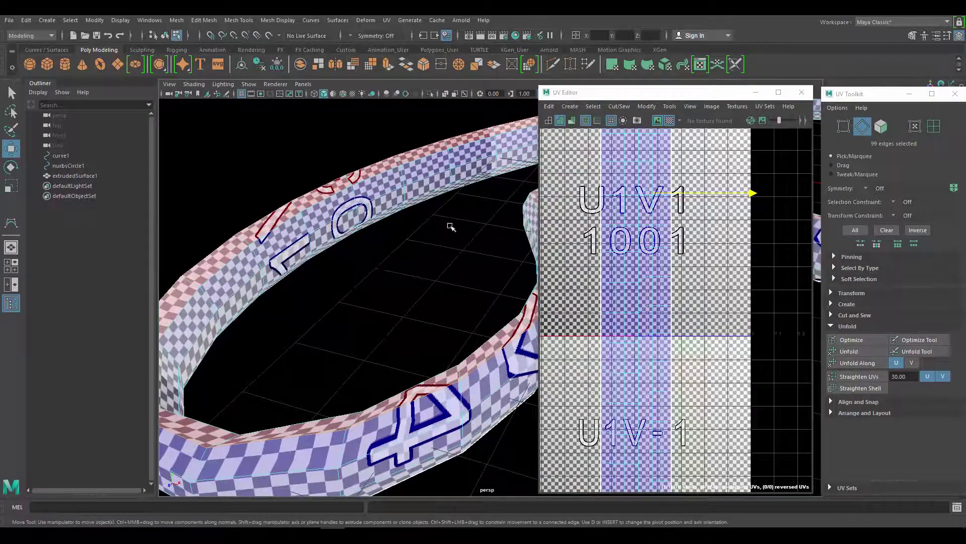
left_click_drag(451, 226, 436, 283, "alt")
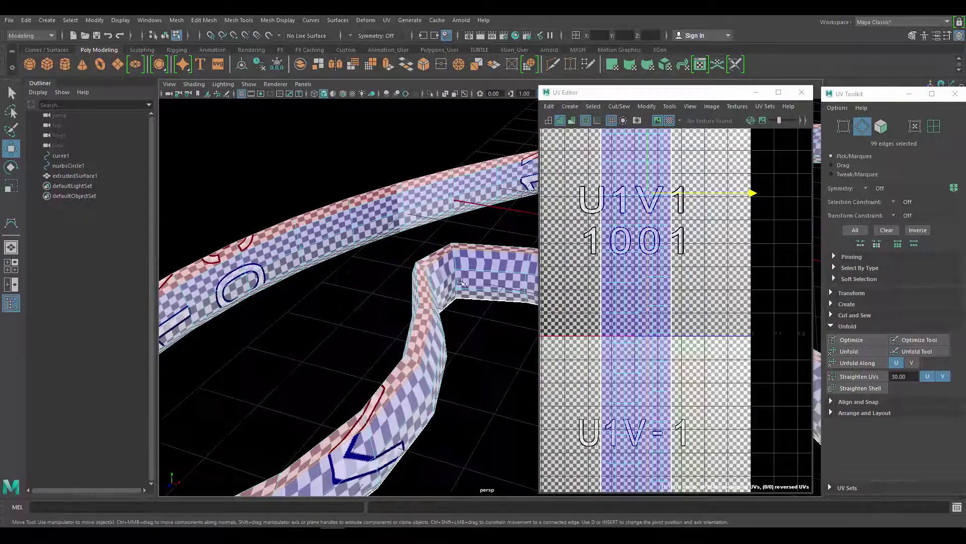
middle_click_drag(436, 283, 393, 297, "alt")
scroll(668, 256, "down", 5)
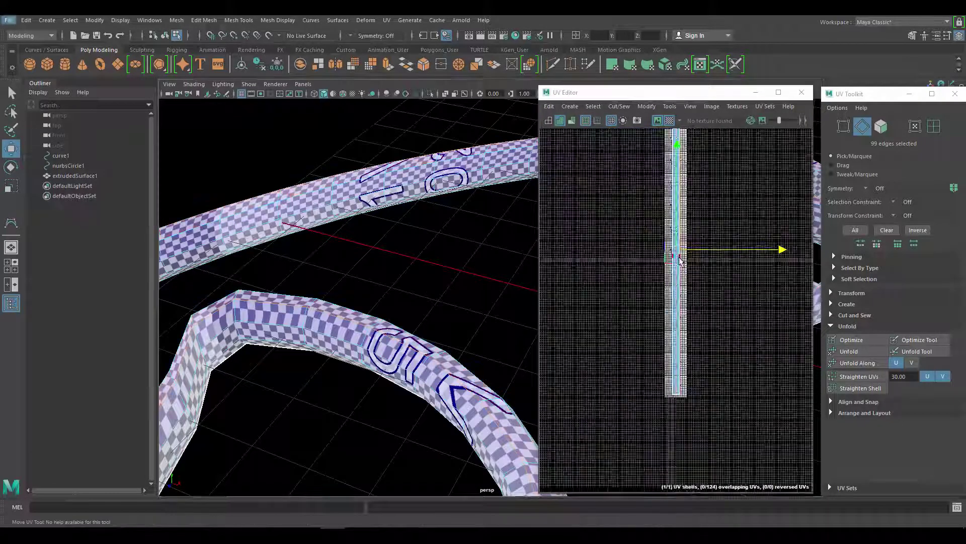
middle_click_drag(681, 280, 677, 311, "alt")
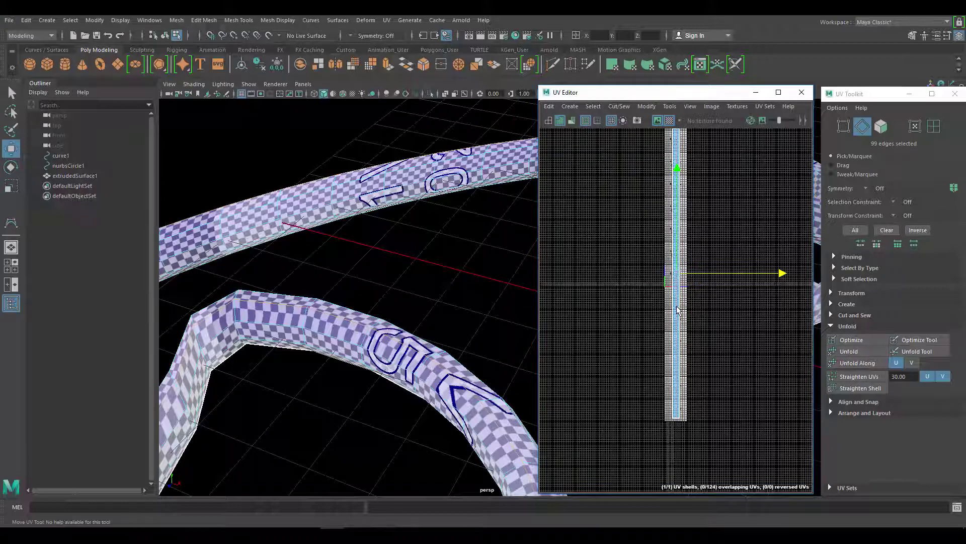
right_click_drag(333, 197, 334, 158)
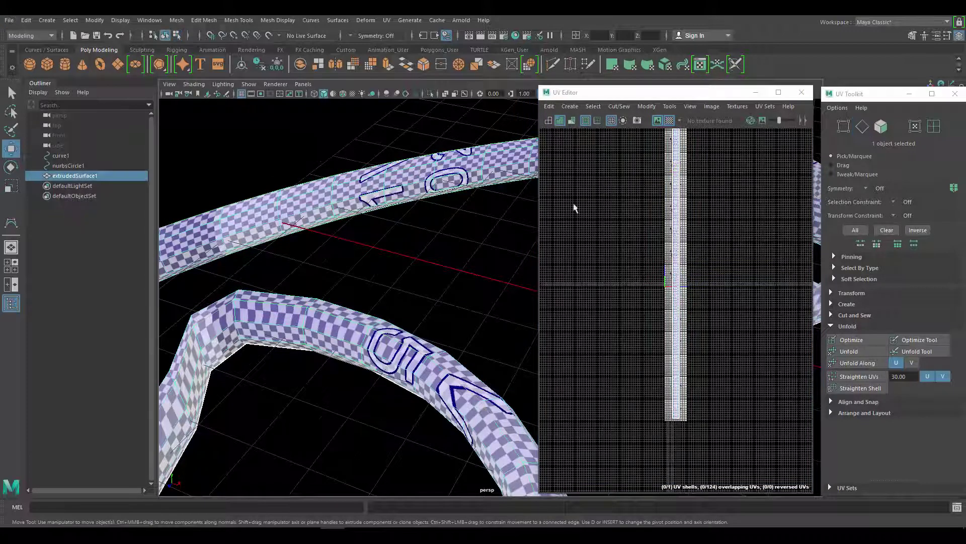
middle_click_drag(689, 204, 675, 236, "alt")
right_click_drag(643, 200, 686, 201)
left_click_drag(629, 159, 700, 434)
right_click_drag(626, 294, 631, 354, "alt")
key("Delete")
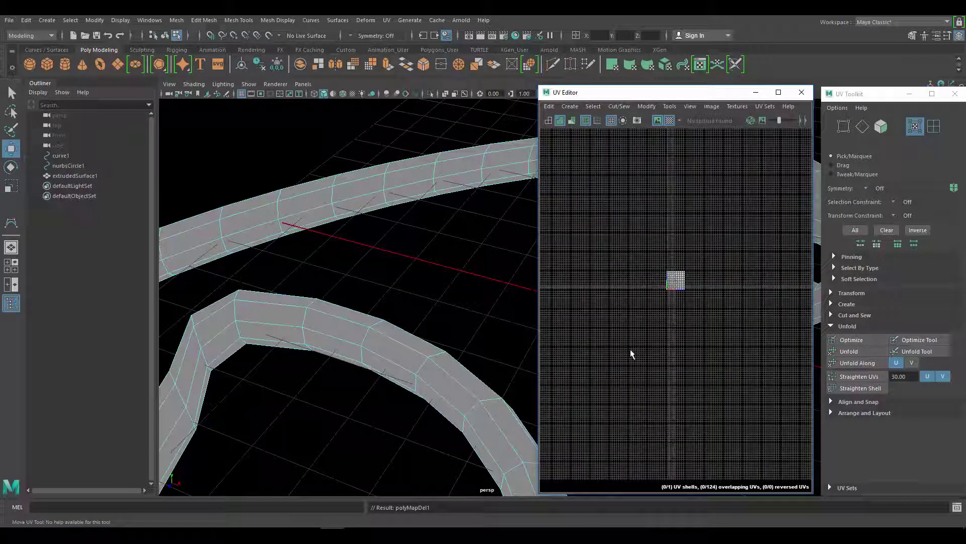
Select the whole tube in object mode and apply a planar UV projection to it.
scroll(690, 231, "up", 8)
middle_click_drag(651, 373, 741, 140, "alt")
scroll(678, 308, "up", 6)
middle_click_drag(668, 326, 677, 297, "alt")
scroll(659, 312, "down", 3)
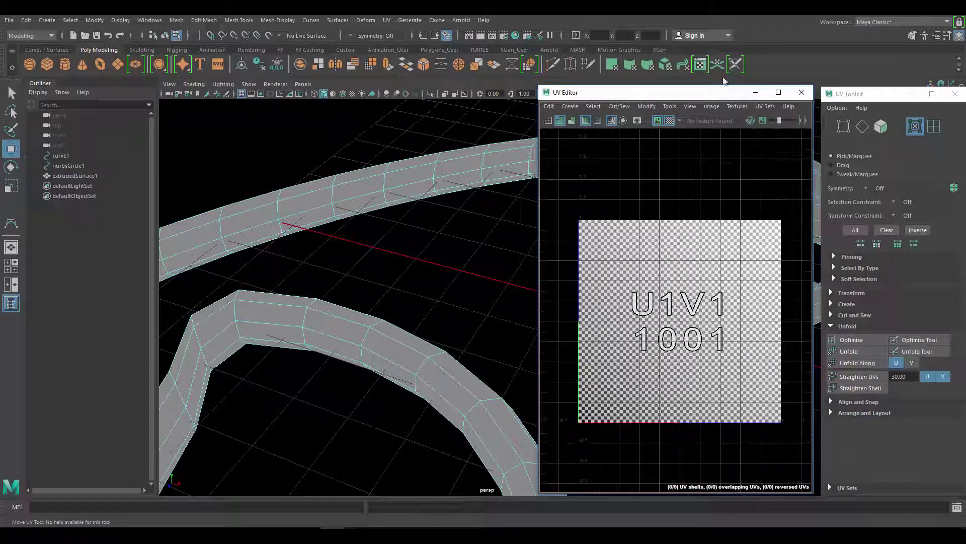
scroll(437, 280, "down", 5)
left_click_drag(489, 276, 355, 268, "alt")
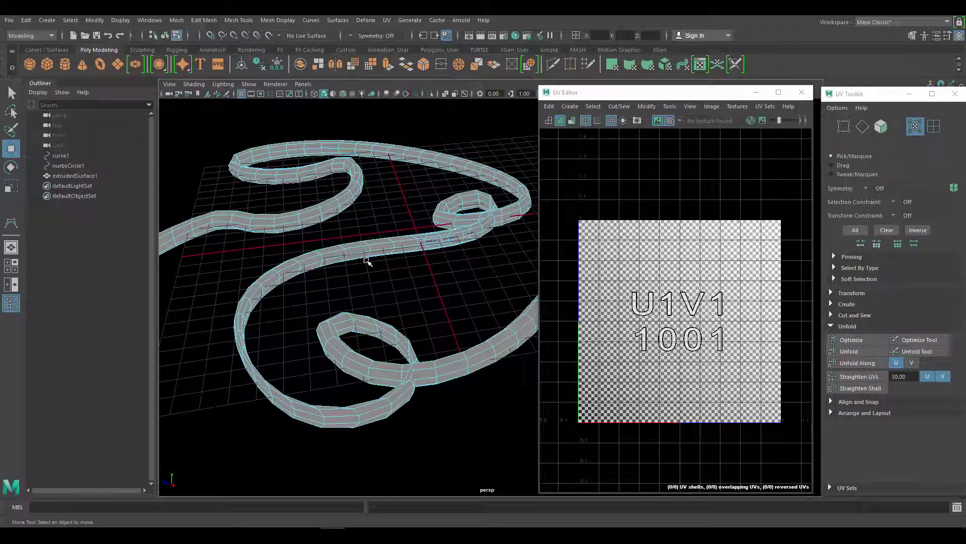
right_click_drag(338, 189, 414, 158)
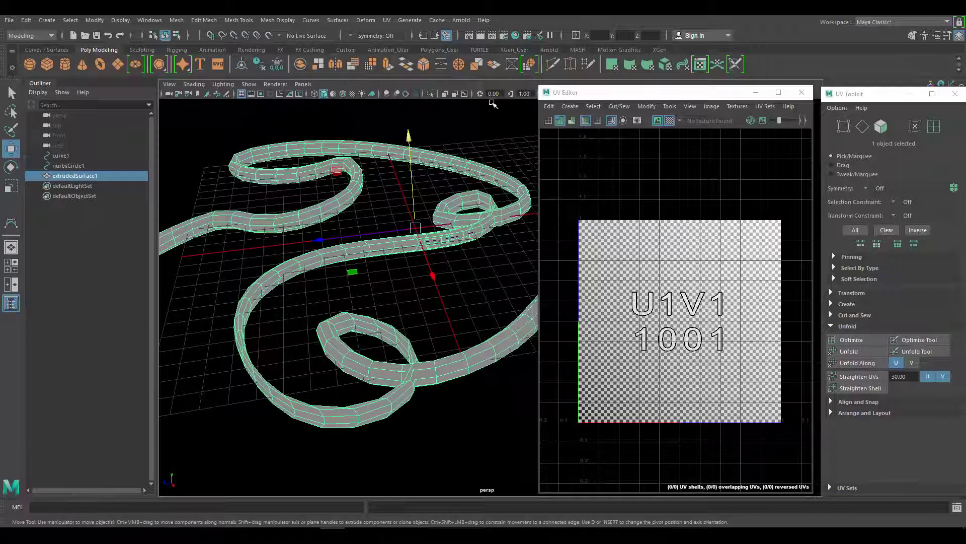
left_click(611, 66)
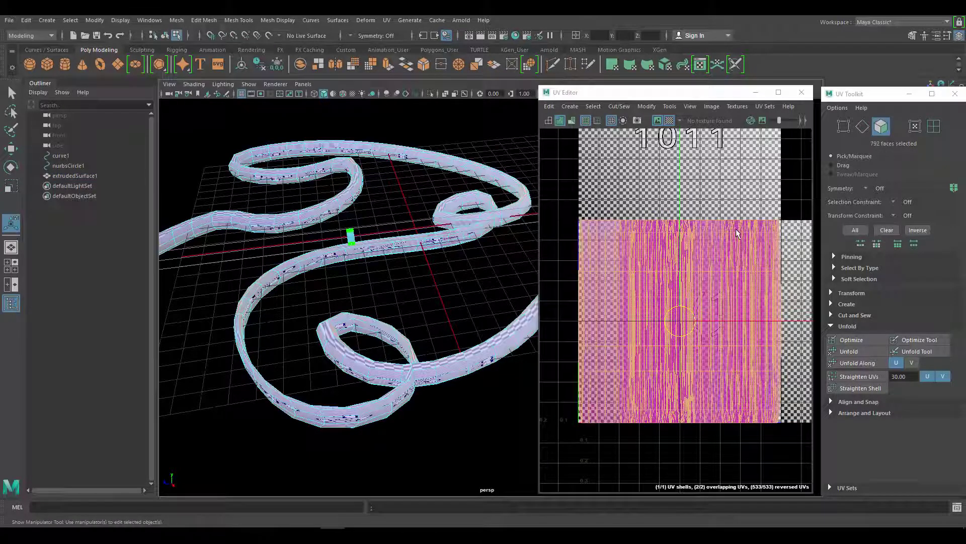
Select a single lengthwise edge loop running along the tube's underside and cut the UVs along it.
middle_click_drag(389, 286, 503, 187, "alt")
left_click_drag(503, 186, 516, 191, "alt")
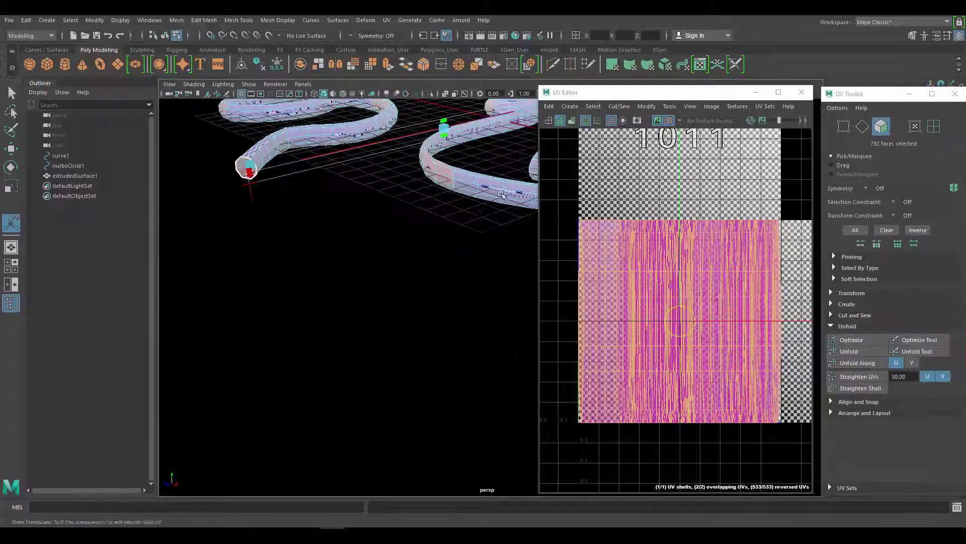
middle_click_drag(422, 141, 427, 198, "alt")
scroll(421, 199, "up", 3)
right_click_drag(421, 199, 415, 174)
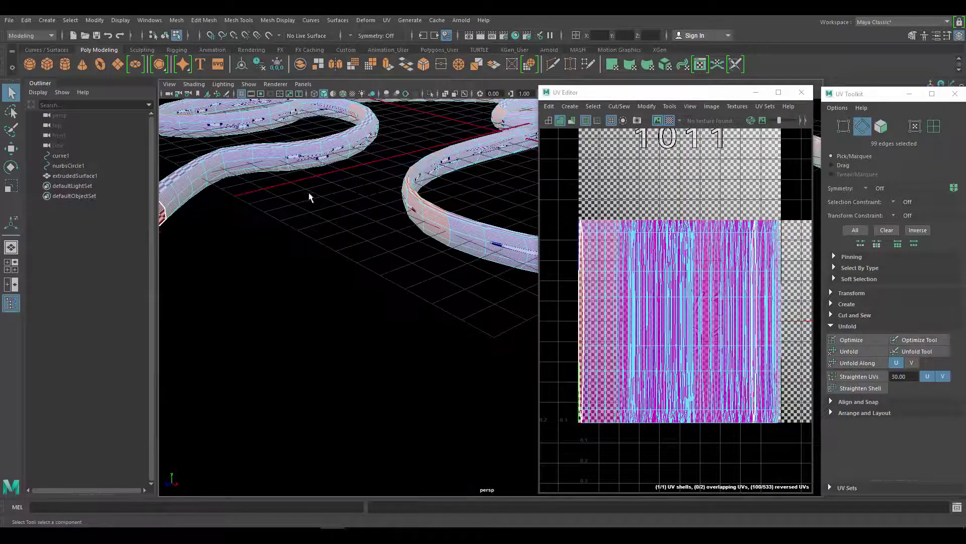
middle_click_drag(309, 196, 364, 240, "alt")
right_click_drag(364, 240, 392, 244, "alt")
left_click_drag(391, 243, 403, 231, "alt")
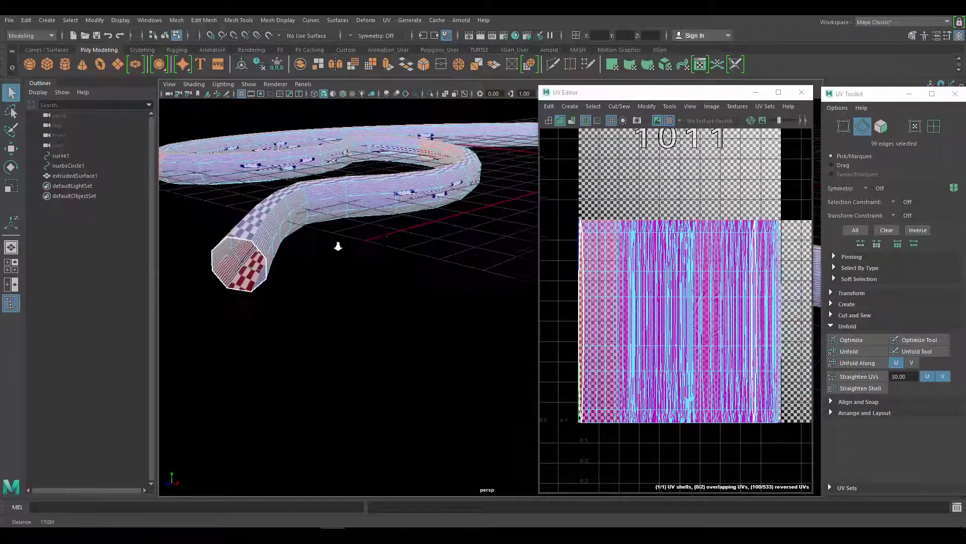
scroll(337, 244, "up", 3)
left_click(303, 198)
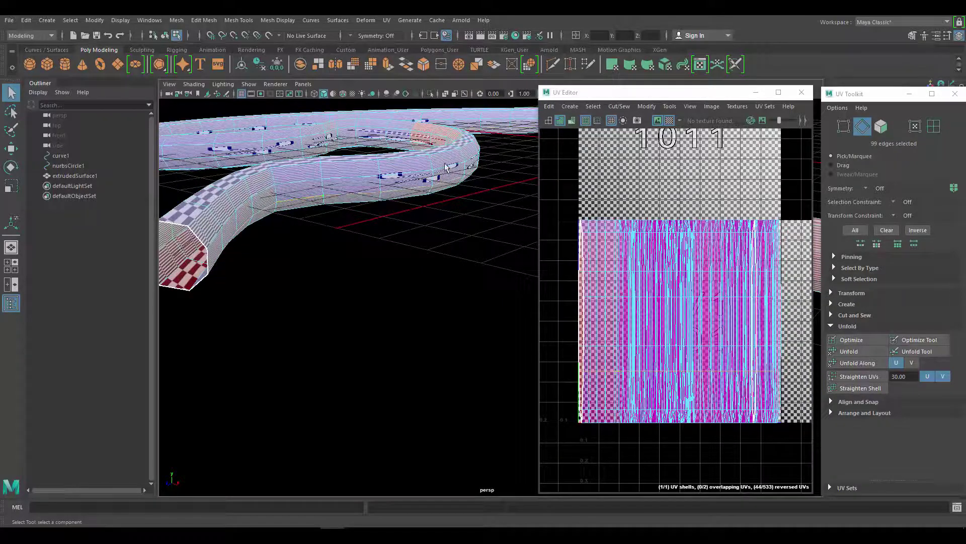
left_click_drag(473, 135, 426, 244, "alt")
middle_click_drag(460, 349, 400, 246, "alt")
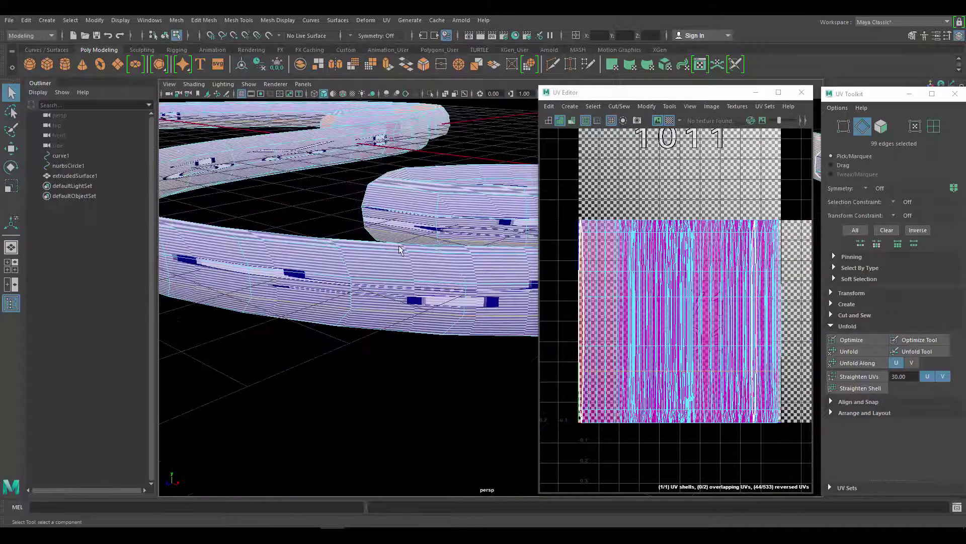
right_click(723, 237, "shift")
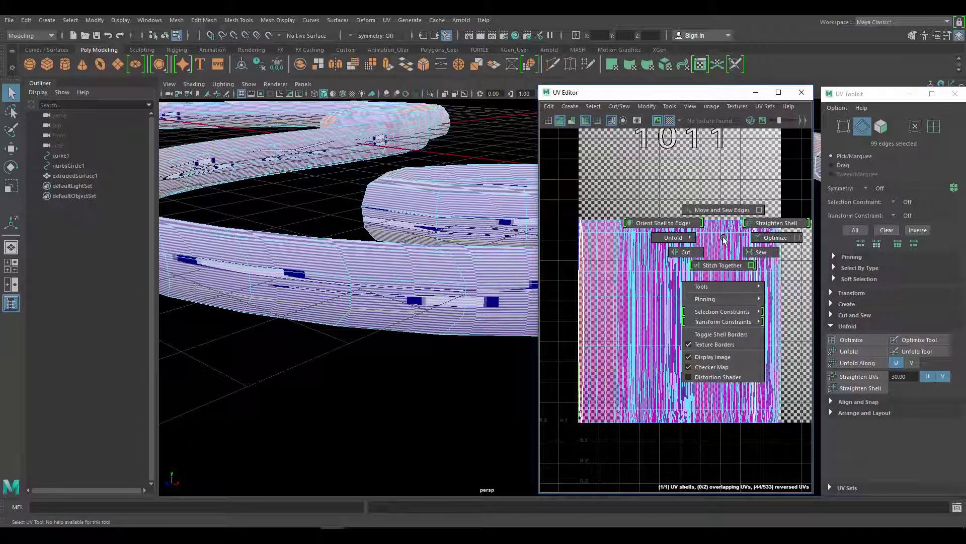
left_click(687, 252)
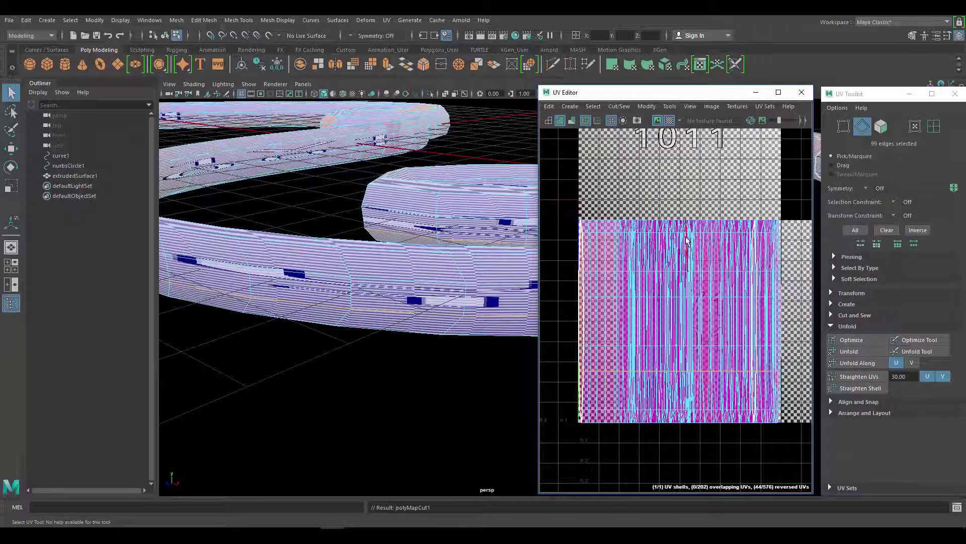
left_click(622, 107)
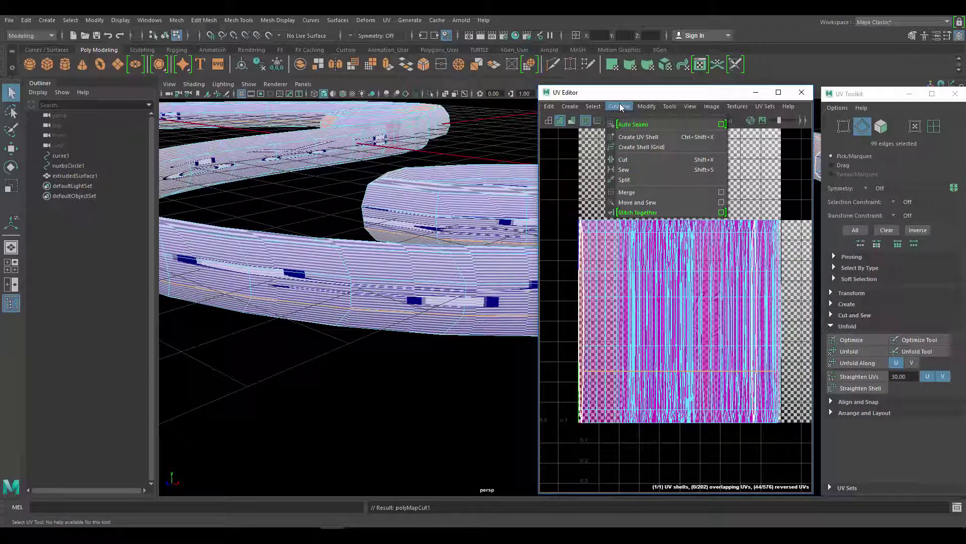
left_click(632, 160)
Select all of the tube's UVs in the UV Editor and unfold them.
middle_click_drag(687, 289, 694, 277, "alt")
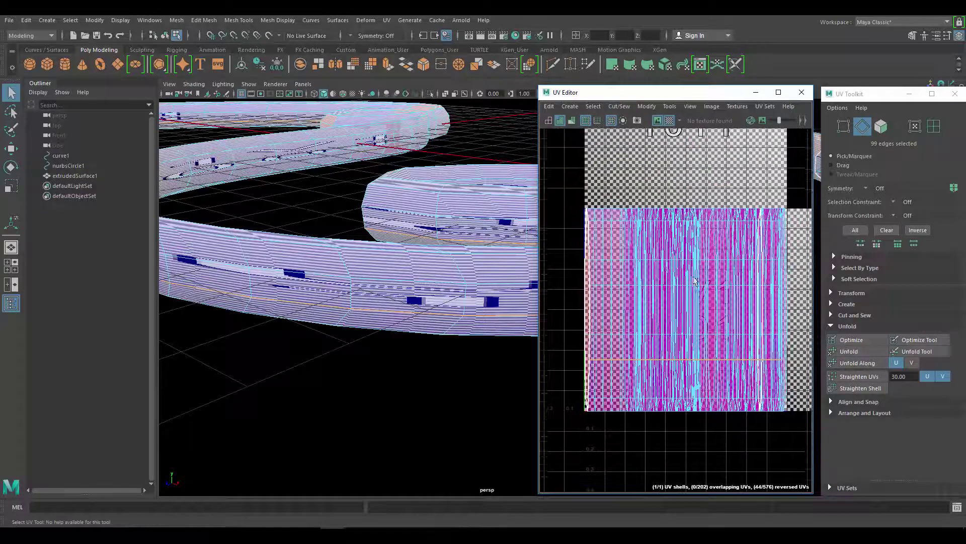
scroll(694, 278, "down", 1)
right_click_drag(644, 195, 661, 220)
scroll(643, 217, "down", 4)
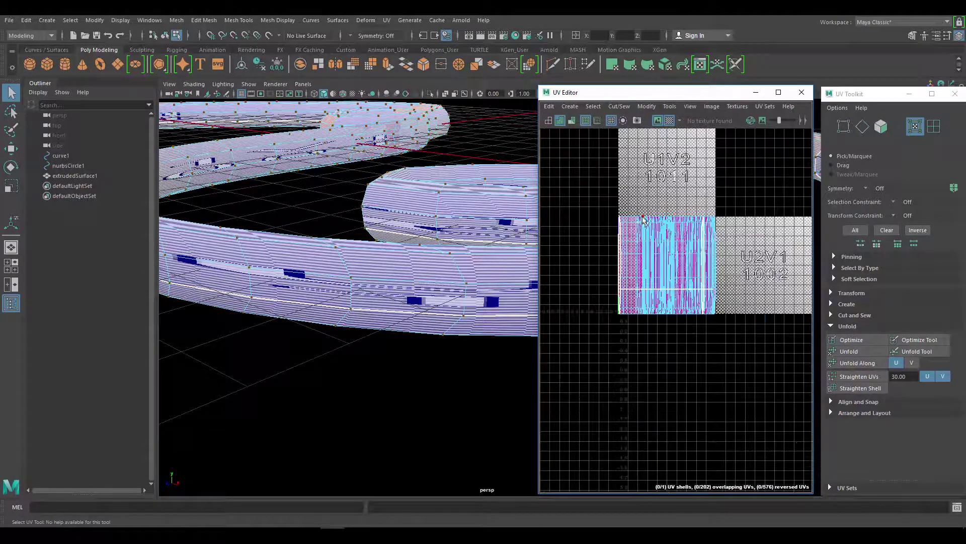
left_click_drag(599, 187, 780, 395)
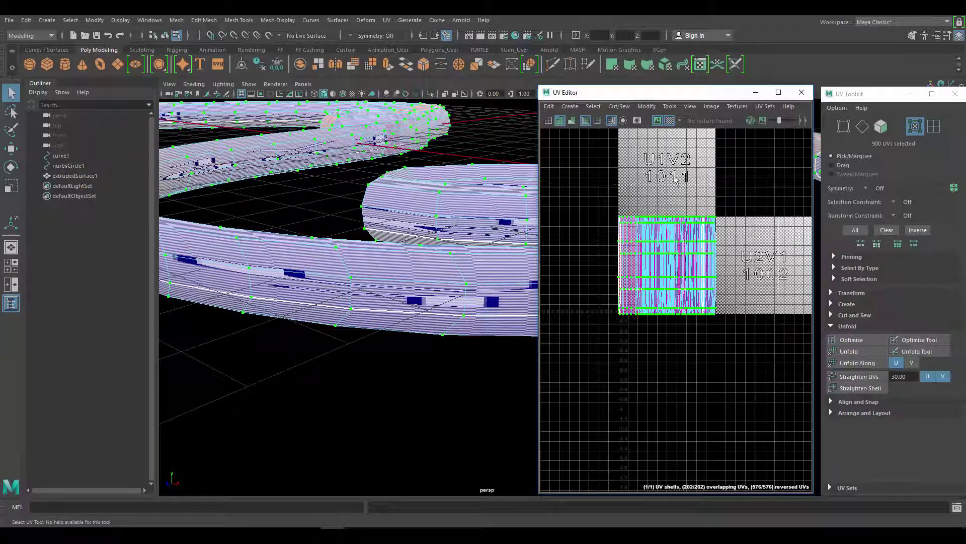
left_click(647, 106)
left_click(650, 424)
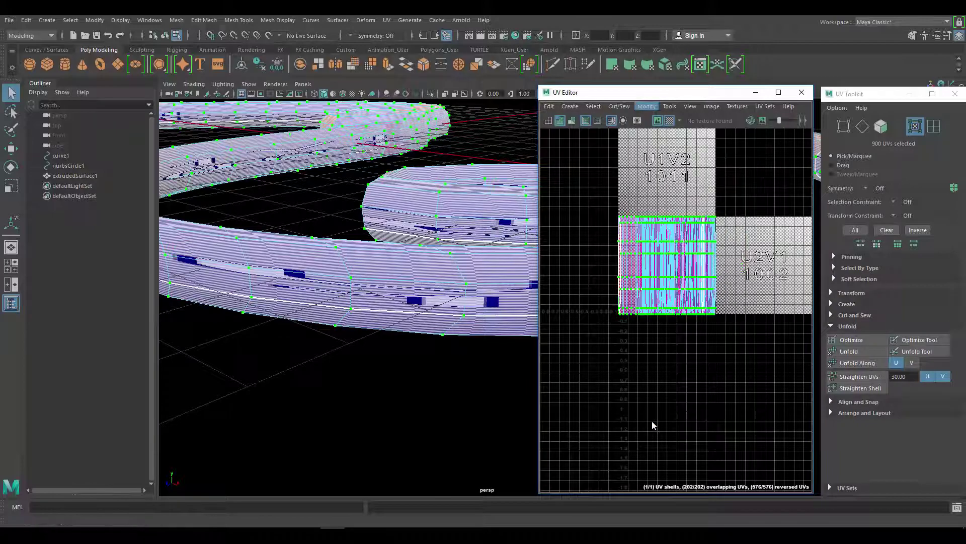
scroll(703, 270, "down", 5)
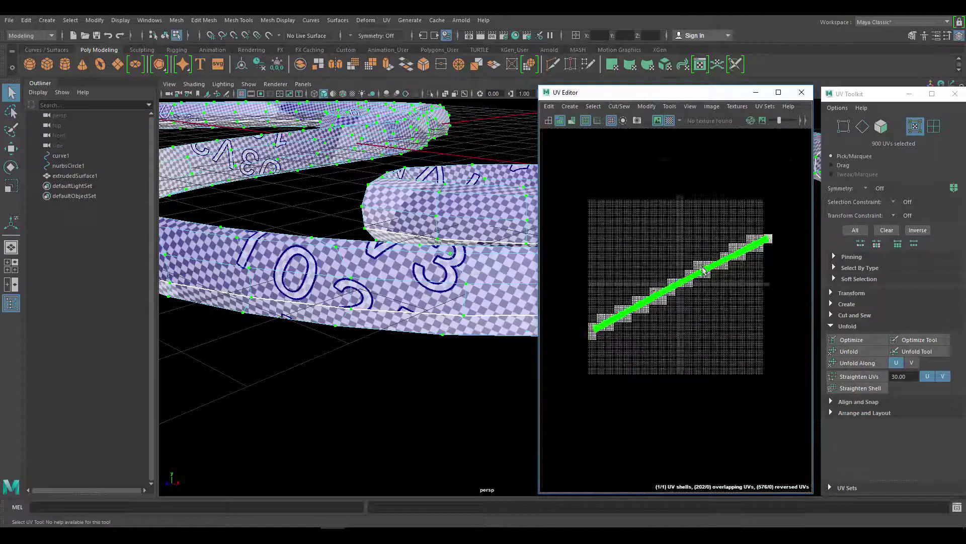
Inspect the checker pattern along the tube's bends for stretching and alignment.
scroll(704, 271, "up", 6)
left_click_drag(381, 261, 508, 319, "alt")
right_click_drag(508, 319, 302, 322, "alt")
middle_click_drag(281, 322, 506, 280, "alt")
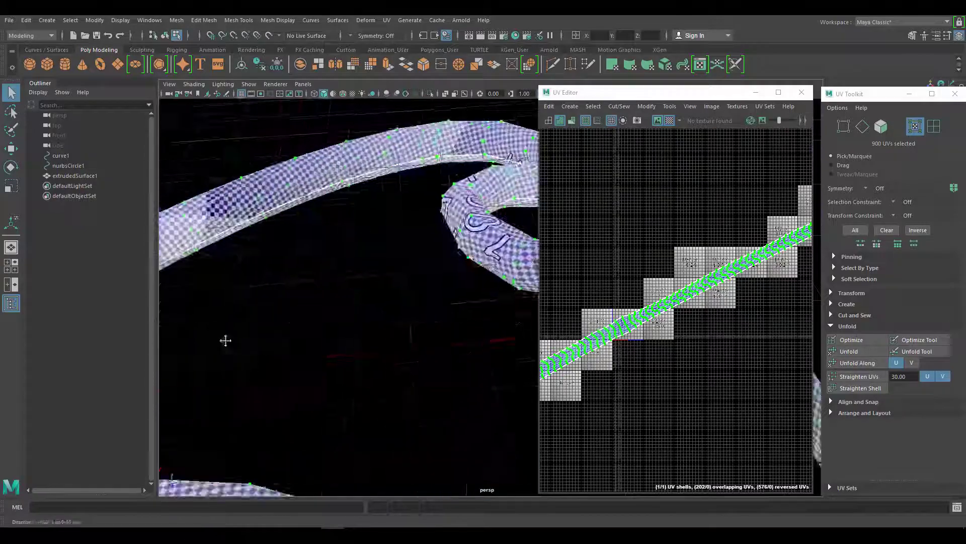
middle_click_drag(224, 340, 372, 176, "alt")
right_click_drag(392, 229, 322, 262, "alt")
middle_click_drag(380, 304, 500, 192, "alt")
right_click_drag(336, 288, 406, 302, "alt")
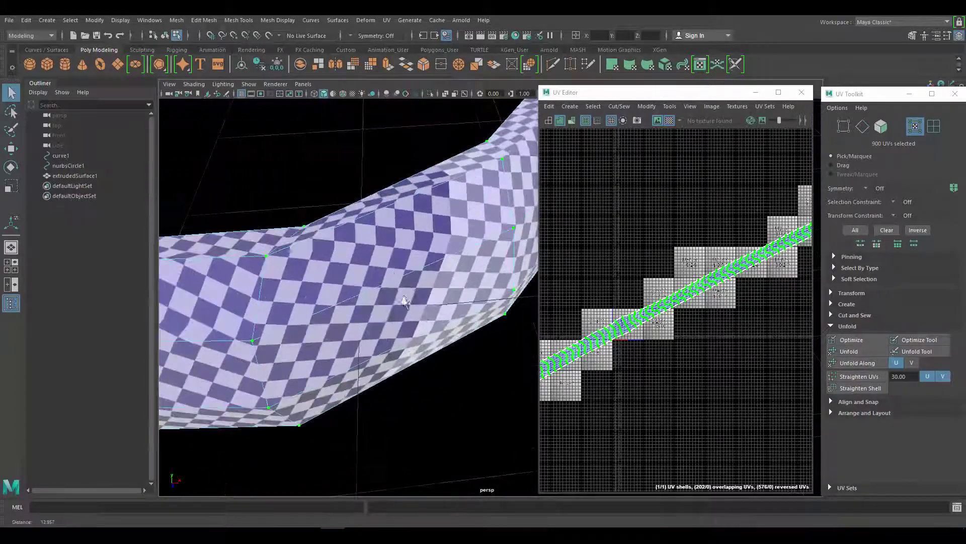
Unfold the selected UVs again and straighten the UV shell into a horizontal strip.
left_click(653, 106)
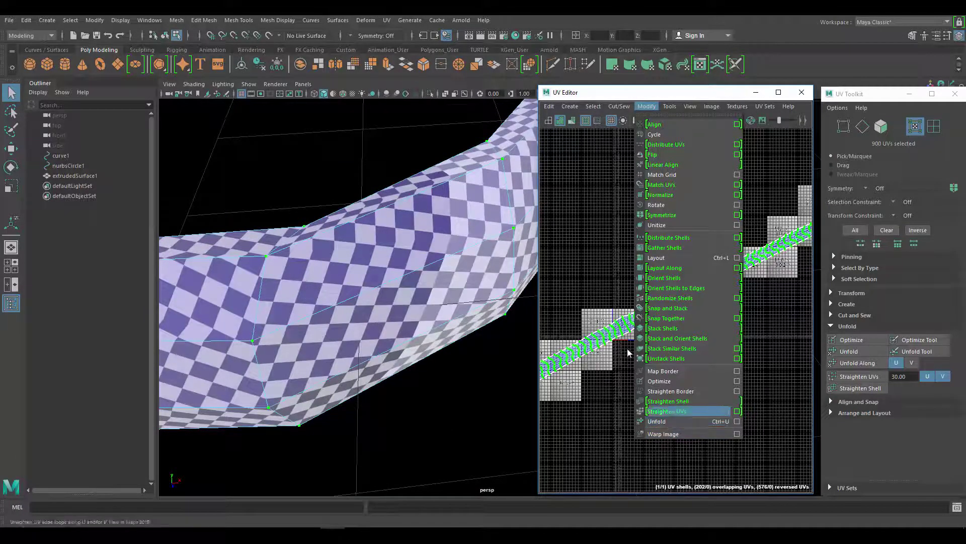
left_click(668, 422)
key("e")
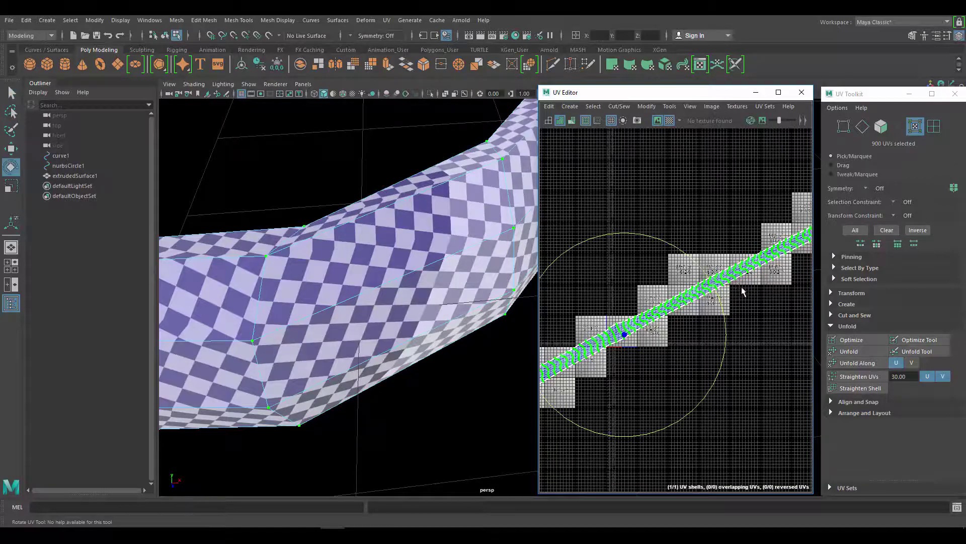
right_click_drag(758, 281, 625, 264, "alt")
left_click(851, 389)
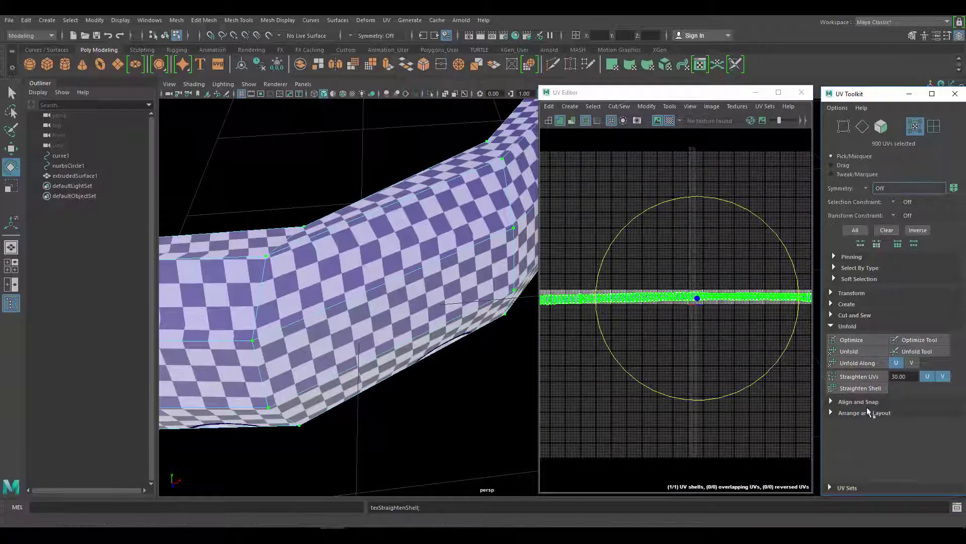
Inspect the horizontal UV shell across its tiles for uneven borders and bulges.
right_click_drag(718, 310, 696, 263, "alt")
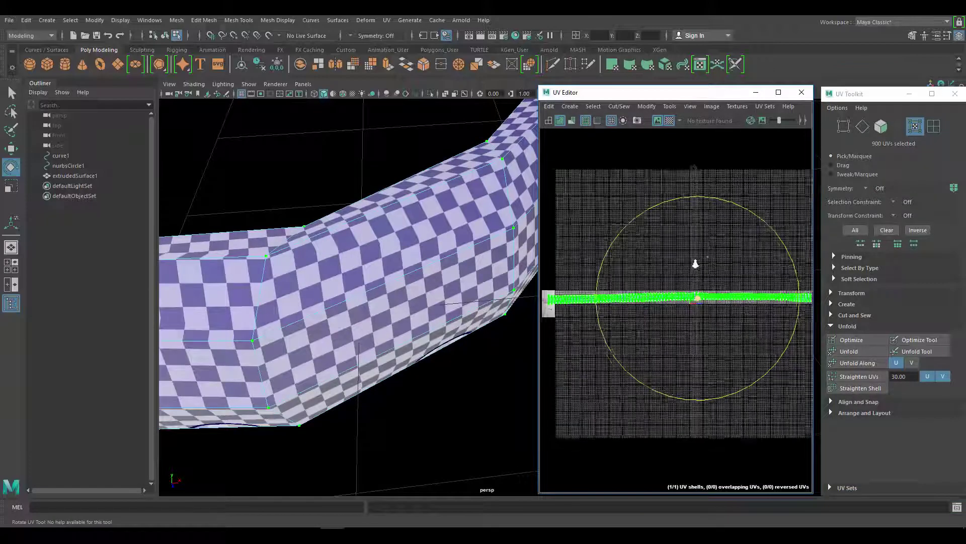
scroll(695, 263, "up", 2)
scroll(695, 263, "up", 2)
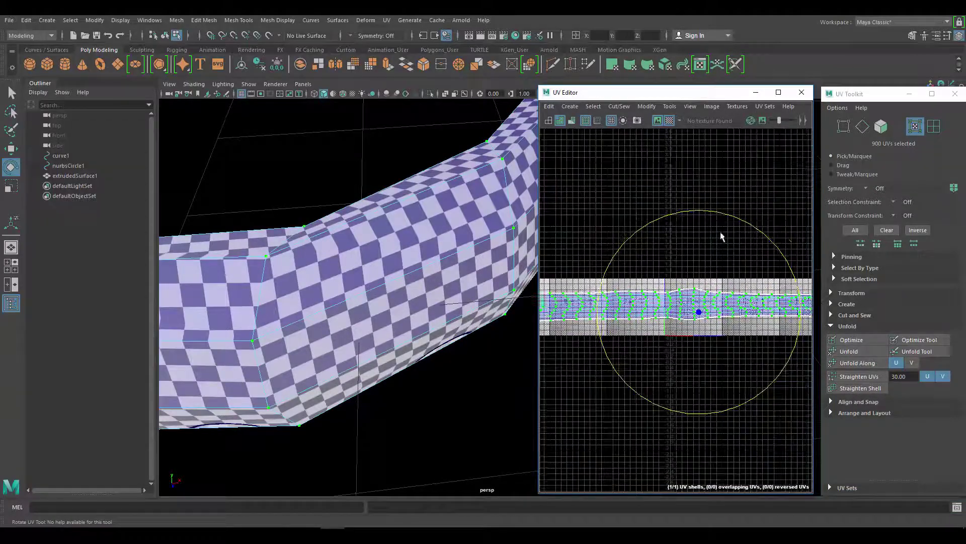
middle_click_drag(720, 191, 682, 184, "alt")
middle_click_drag(688, 242, 690, 221, "alt")
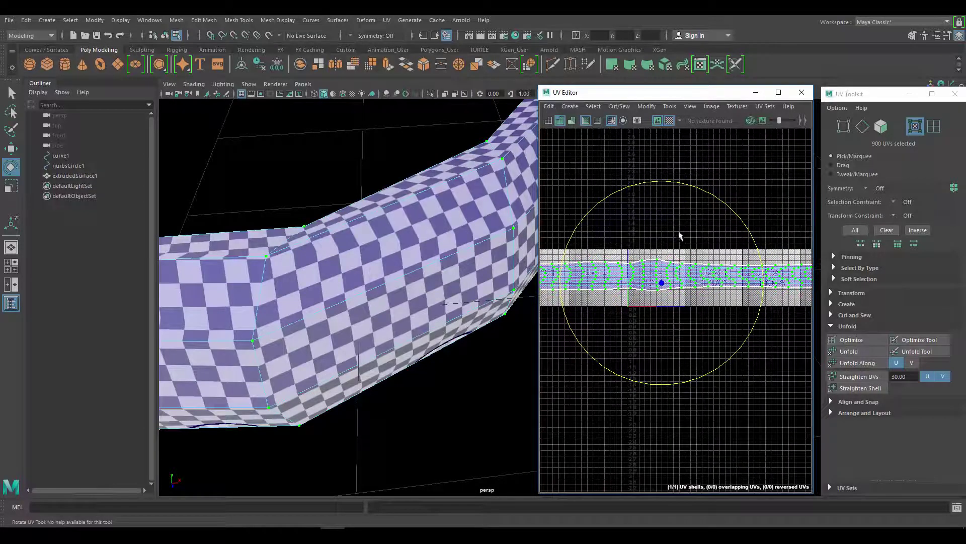
scroll(679, 235, "up", 5)
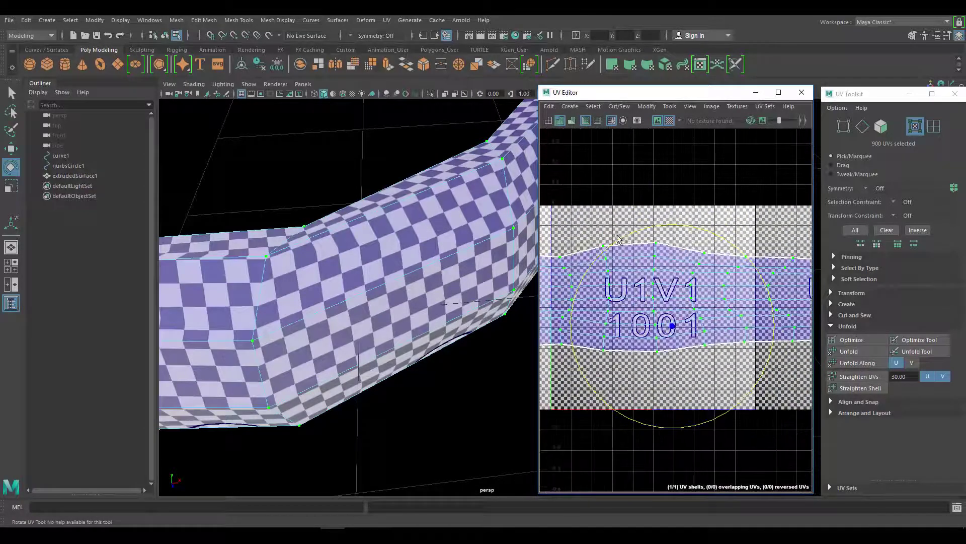
scroll(669, 249, "down", 4)
middle_click_drag(772, 269, 709, 274, "alt")
scroll(708, 275, "up", 4)
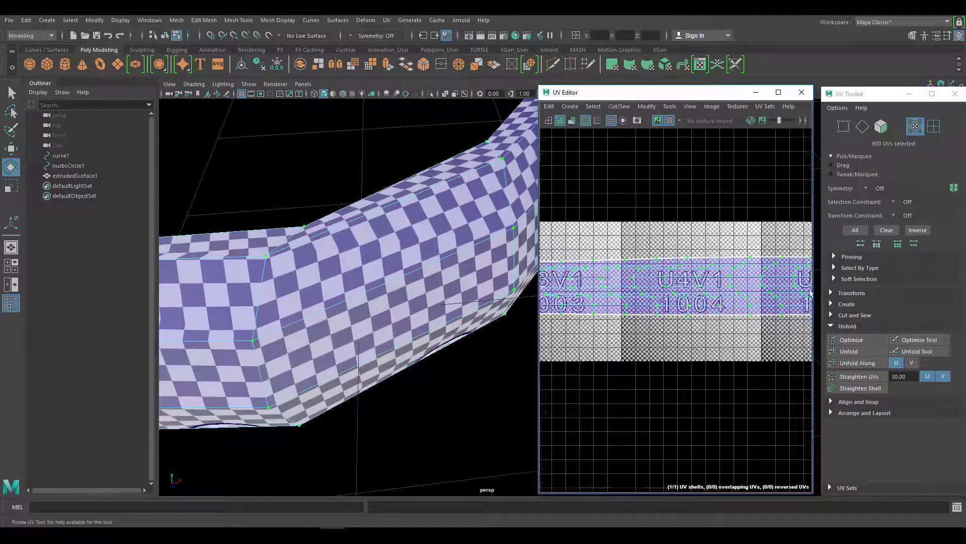
Try to straighten all of the selected UVs along both U and V with an angle tolerance of 30.
left_click(858, 376)
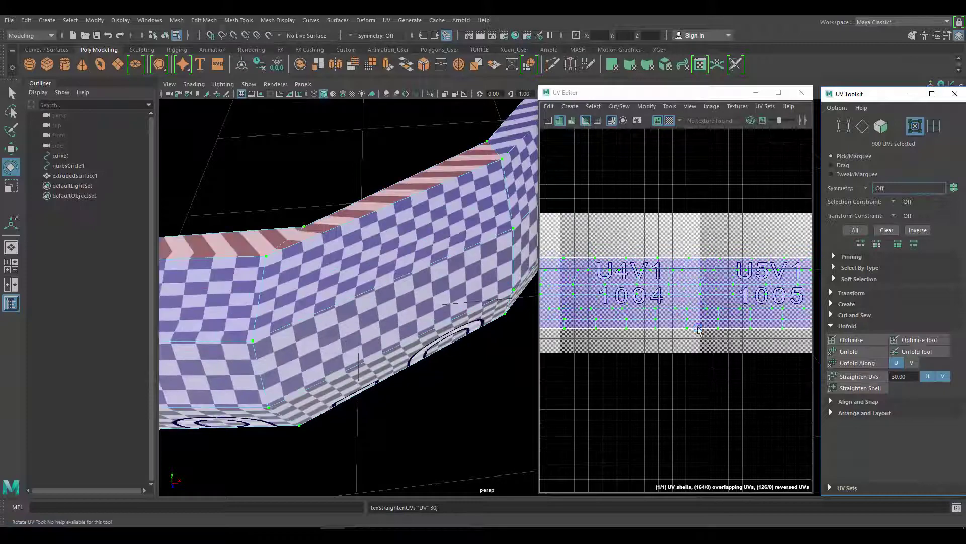
scroll(697, 255, "down", 4)
middle_click_drag(760, 266, 541, 271, "alt")
scroll(735, 272, "up", 6)
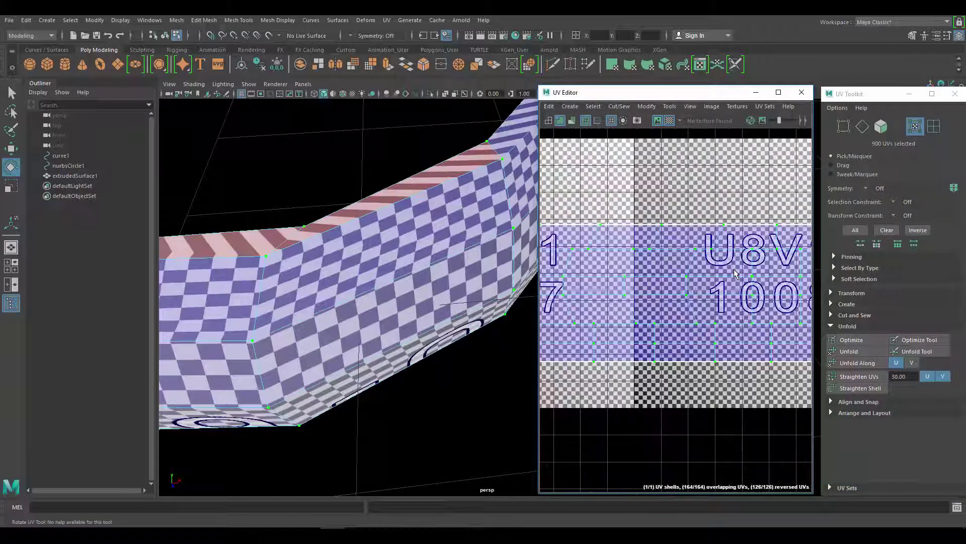
scroll(735, 274, "down", 2)
scroll(680, 281, "up", 3)
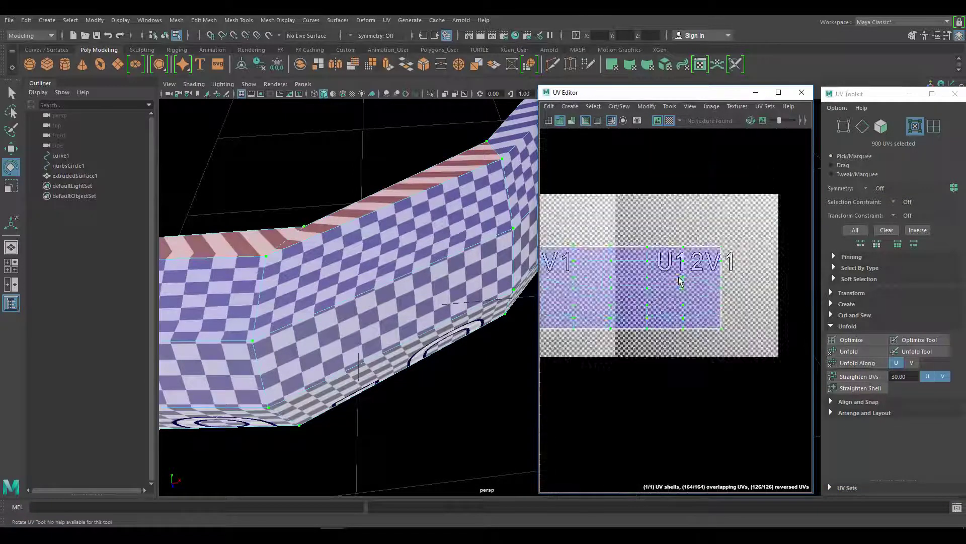
scroll(679, 278, "down", 5)
middle_click_drag(625, 286, 820, 274, "alt")
scroll(609, 287, "up", 1)
Examine the upper and side faces of the tube for checker distortion caused by straightening the UVs.
left_click_drag(388, 272, 388, 185, "alt")
middle_click_drag(388, 186, 433, 305, "alt")
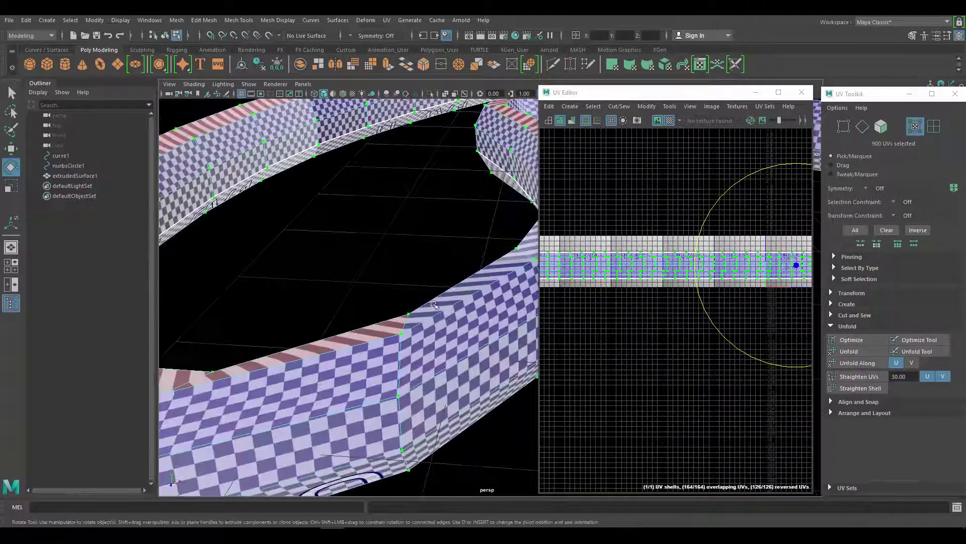
middle_click_drag(448, 226, 395, 350, "alt")
scroll(453, 242, "up", 3)
middle_click_drag(478, 194, 455, 300, "alt")
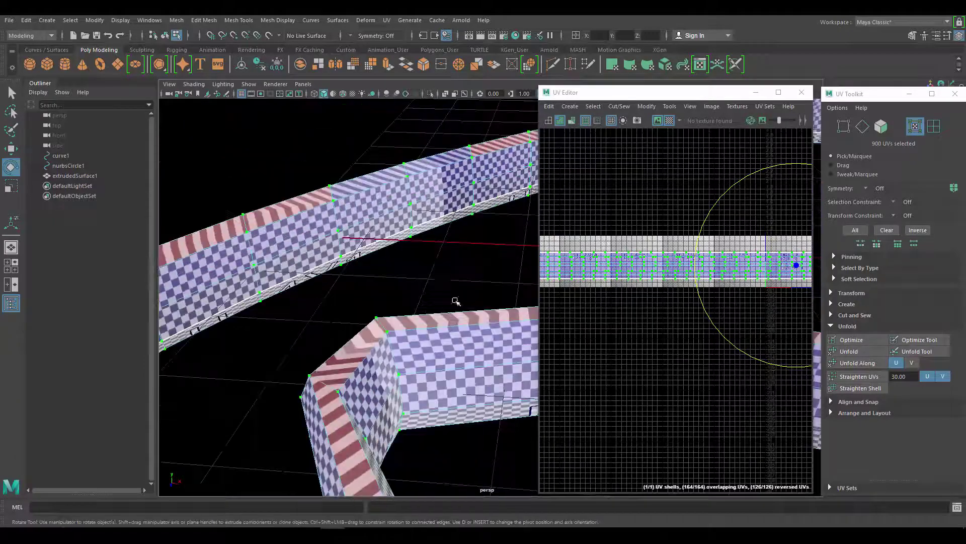
scroll(453, 297, "up", 2)
scroll(669, 302, "down", 5)
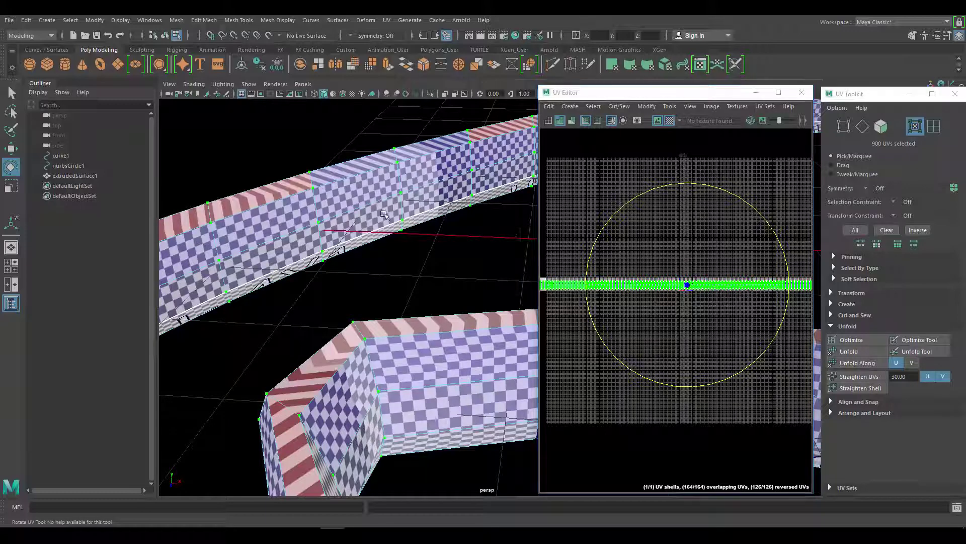
key("space")
left_click_drag(478, 251, 320, 342, "alt")
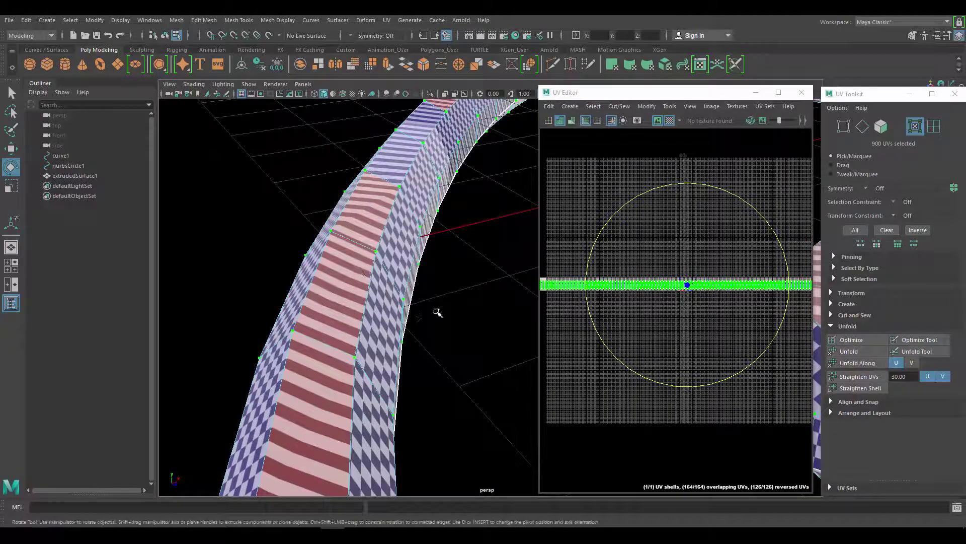
mouse_move(437, 312)
left_mouse_down("alt")
mouse_move(446, 336)
mouse_move(435, 311)
left_mouse_up("alt")
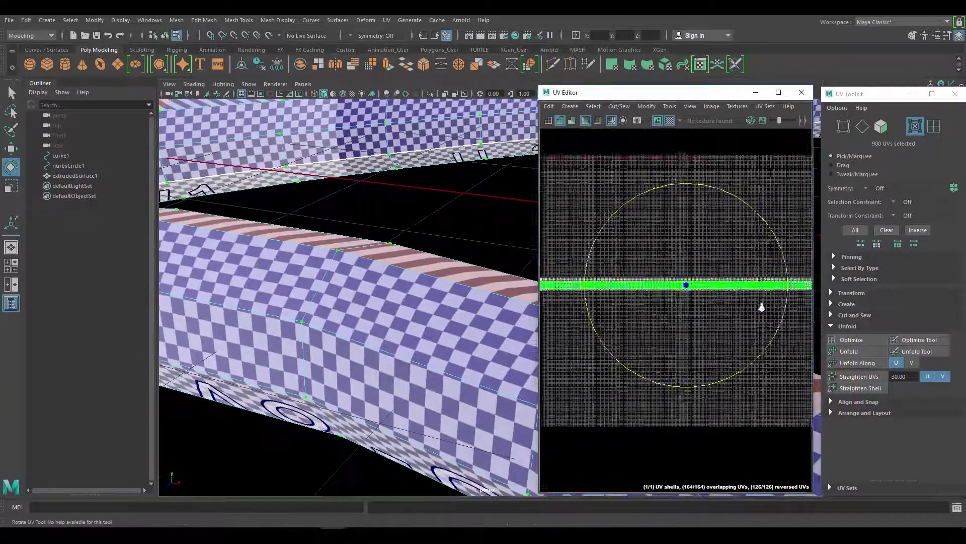
Undo the last straightening of the UVs.
scroll(650, 297, "up", 4)
scroll(633, 280, "up", 5)
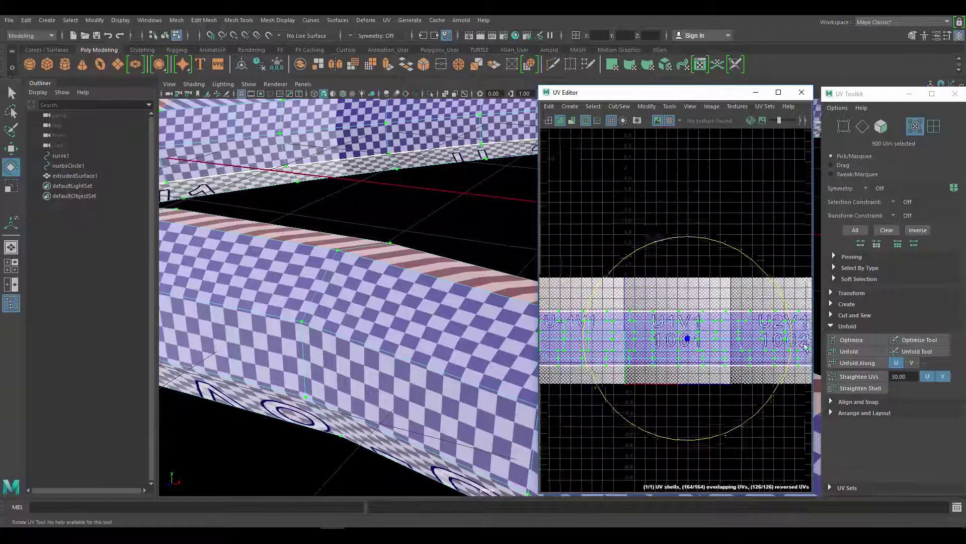
key("ctrl+z")
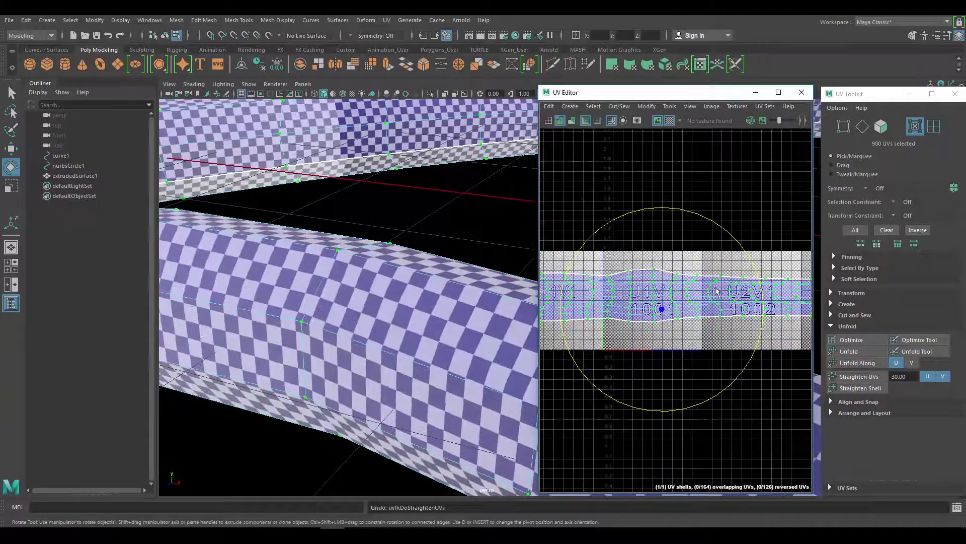
Scale the whole horizontal UV shell down uniformly to enlarge the checkers on the tube.
scroll(703, 281, "down", 5)
middle_click_drag(693, 277, 693, 285, "alt")
scroll(699, 291, "down", 2)
key("r")
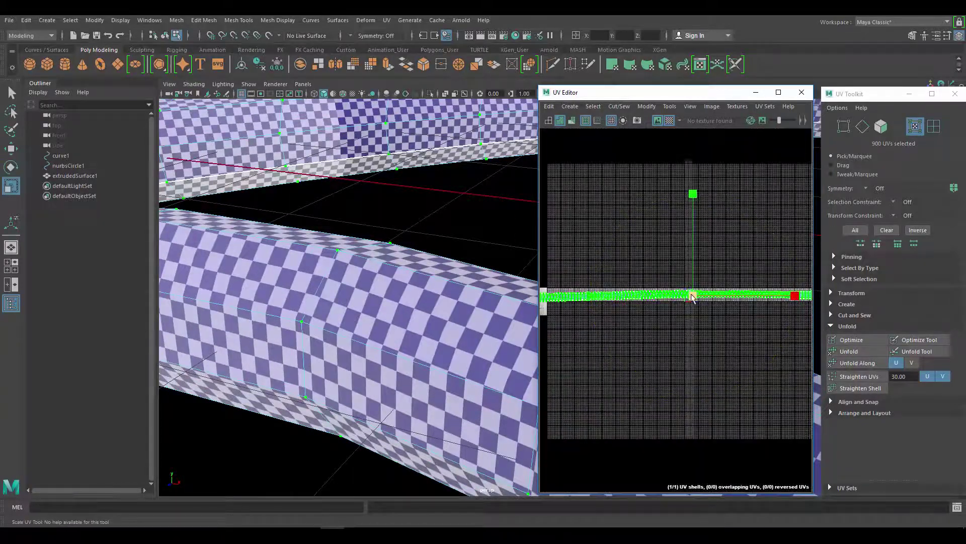
left_click_drag(694, 296, 631, 296)
scroll(677, 292, "up", 4)
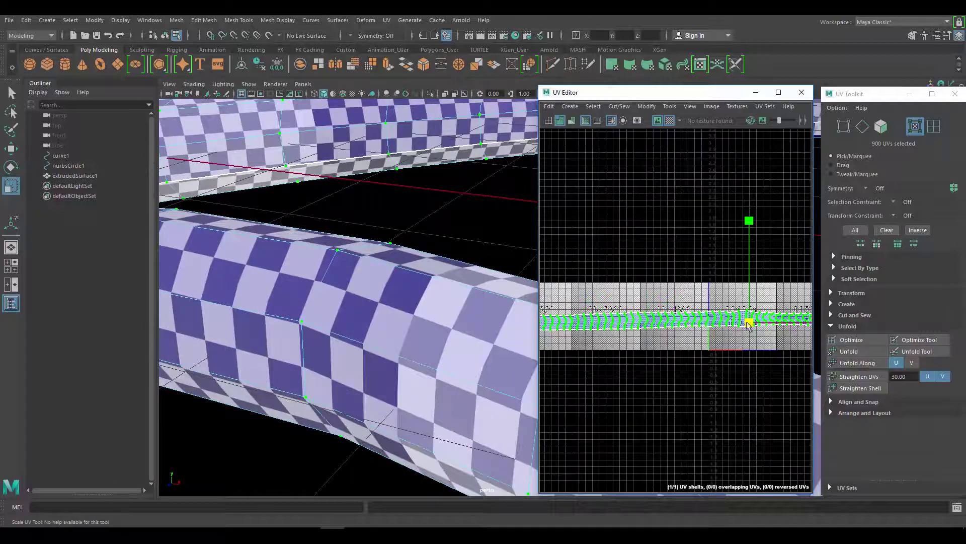
Scale the whole UV shell down further uniformly to enlarge the tube's checkers, and clear the UV selection.
left_click_drag(748, 325, 669, 324)
middle_click_drag(732, 309, 701, 264, "alt")
right_click_drag(600, 278, 730, 270, "alt")
middle_click_drag(729, 270, 661, 262, "alt")
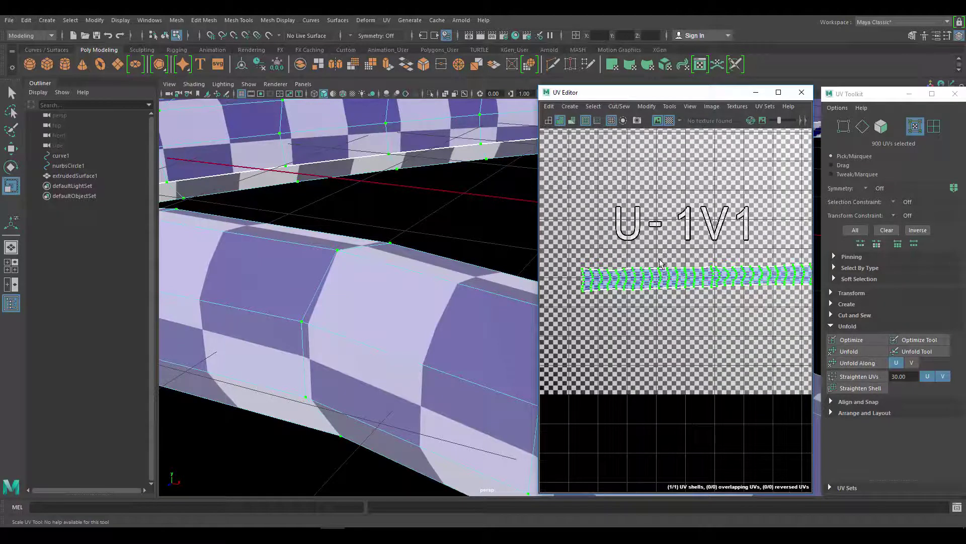
right_click(589, 268)
left_click(554, 252)
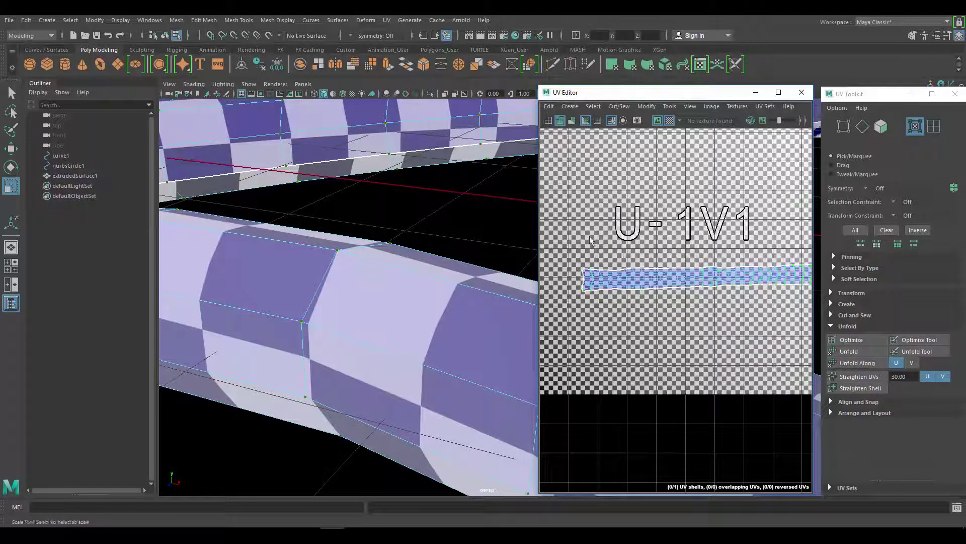
Straighten the group of UVs at the shell's starting end along both U and V with an angle of 30.
right_click_drag(542, 251, 588, 233, "alt")
left_click_drag(782, 337, 783, 336)
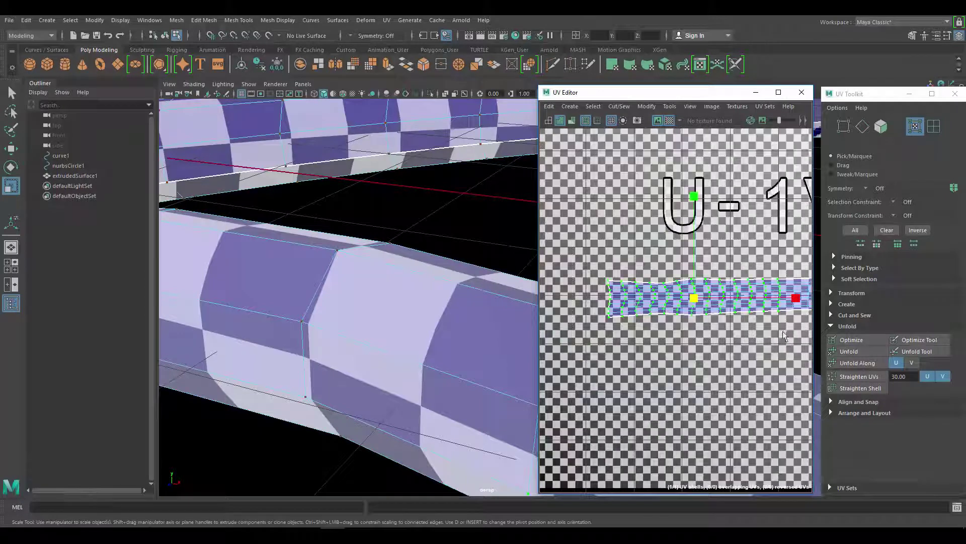
middle_click_drag(792, 326, 649, 274, "alt")
left_click(870, 380)
left_click(871, 381)
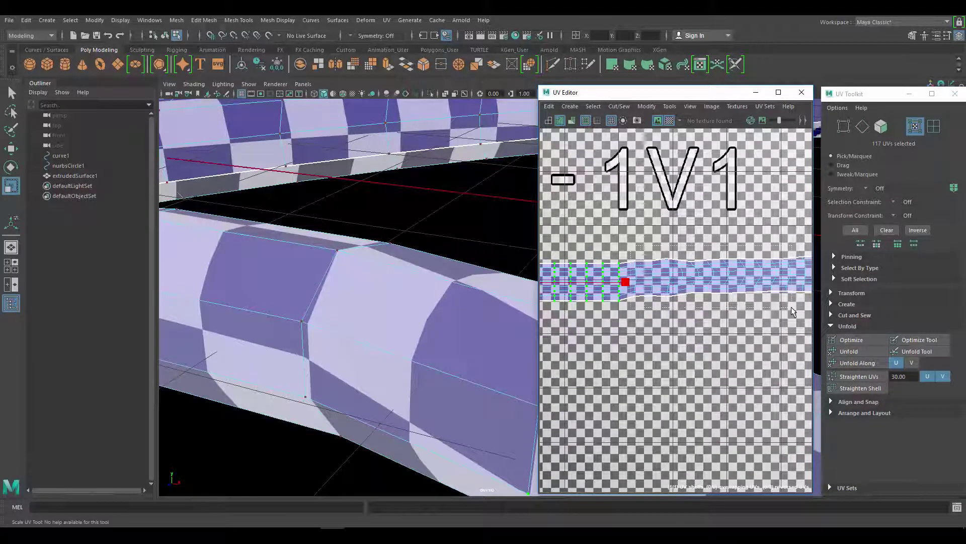
Straighten the second group of UVs along the shell in U and V, and shift it down slightly in V.
left_click_drag(791, 306, 791, 307)
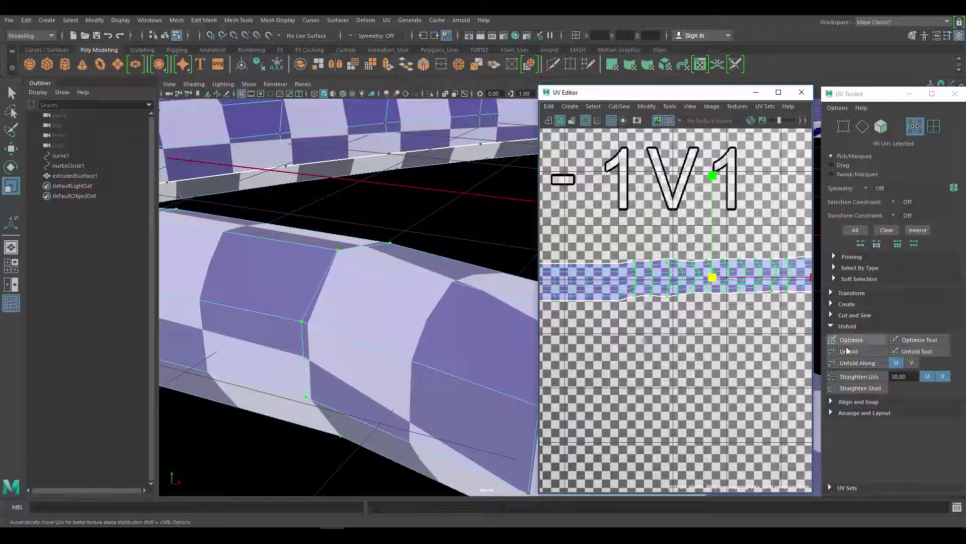
left_click(859, 377)
key("r")
middle_click_drag(735, 279, 693, 285, "alt")
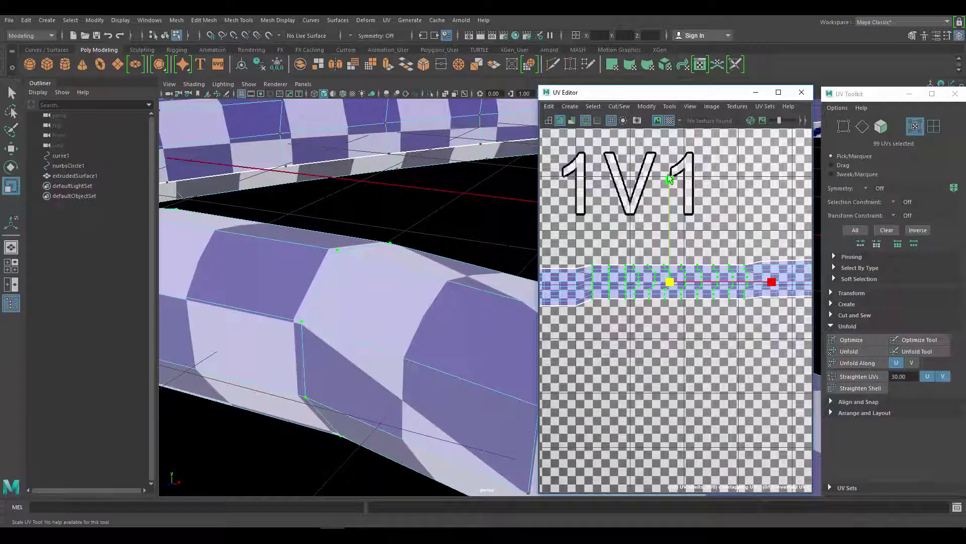
key("w")
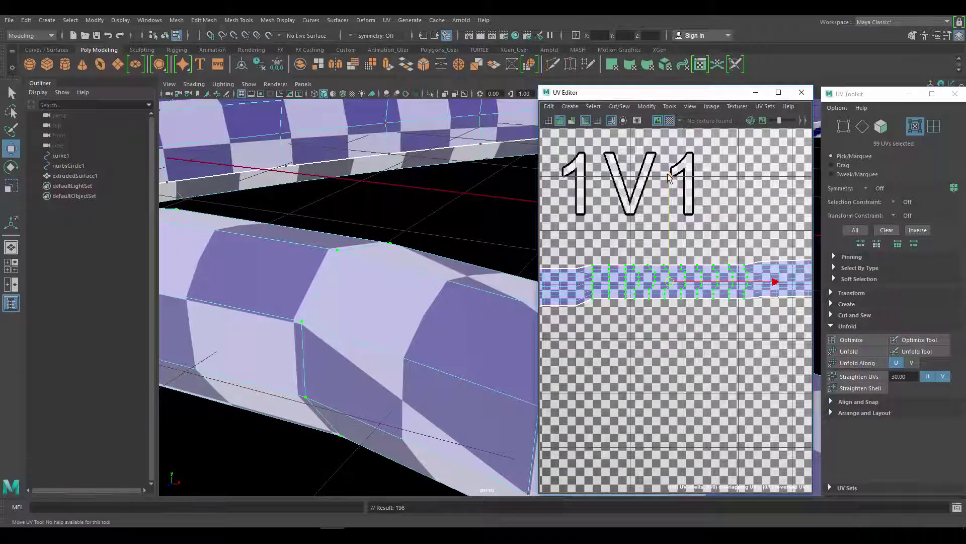
left_click_drag(669, 177, 670, 181)
Straighten the UV columns around the boundary between the U-1V1 and U1V1 tiles along U and V.
middle_click_drag(786, 237, 672, 242, "alt")
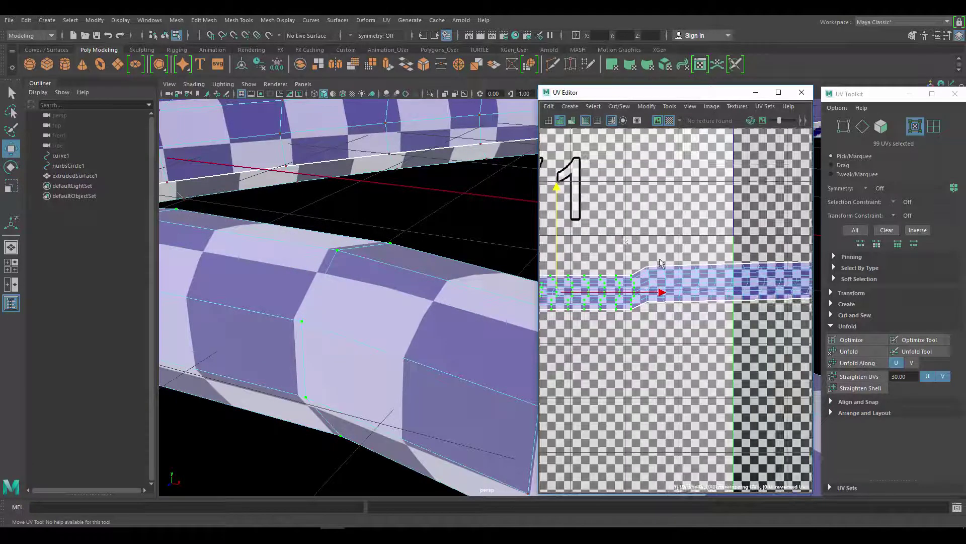
scroll(649, 249, "up", 2)
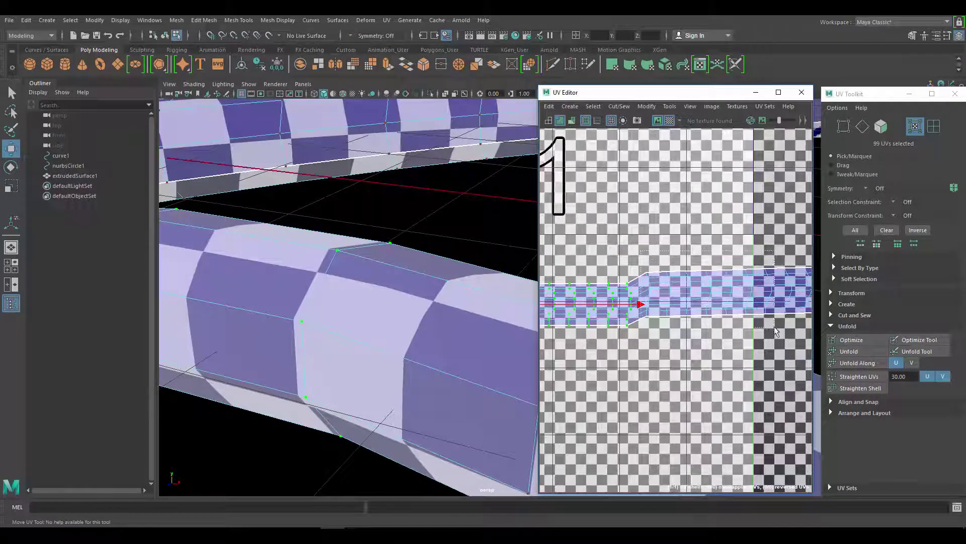
left_click_drag(776, 332, 640, 264)
left_click(867, 377)
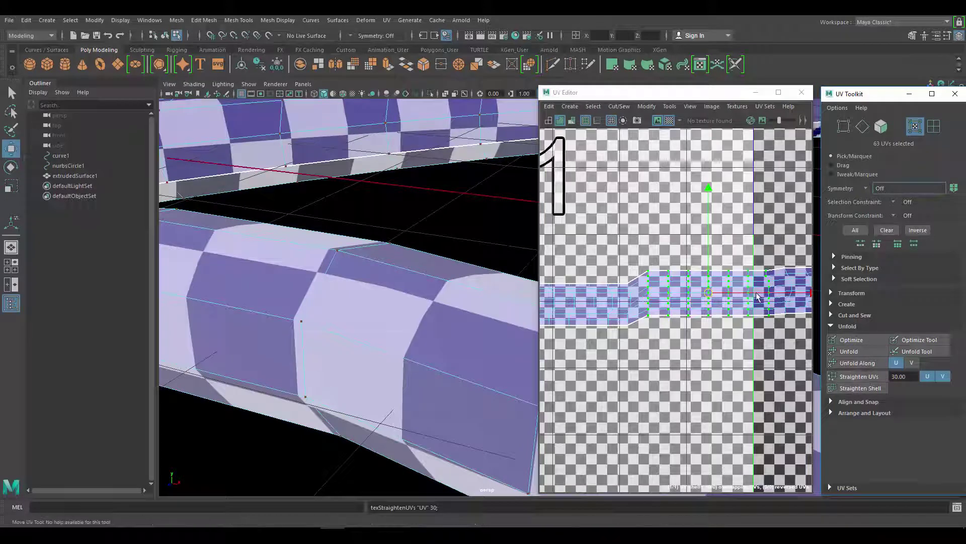
Straighten the following six UV columns inside the U1V1 tile along both U and V.
middle_click_drag(758, 297, 678, 282, "alt")
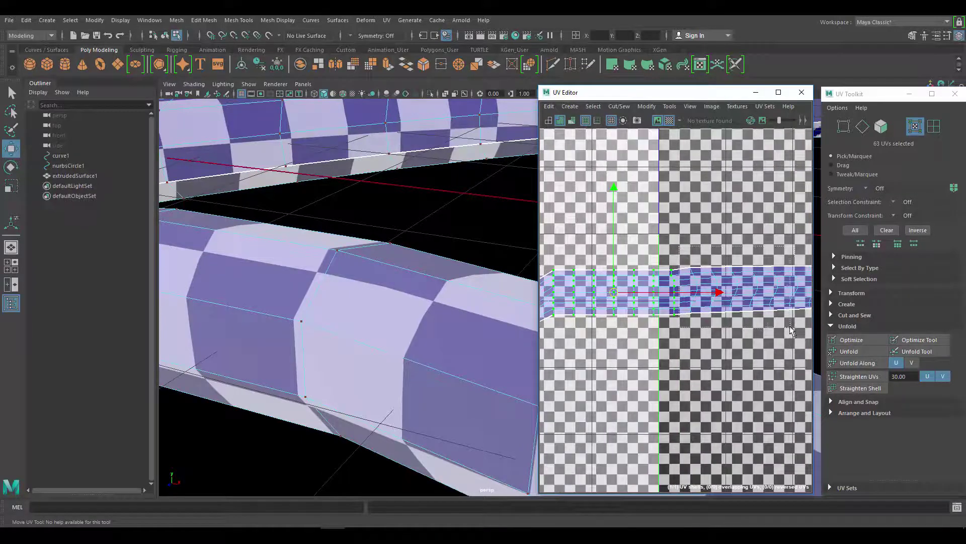
left_click_drag(804, 333, 687, 263)
left_click(860, 376)
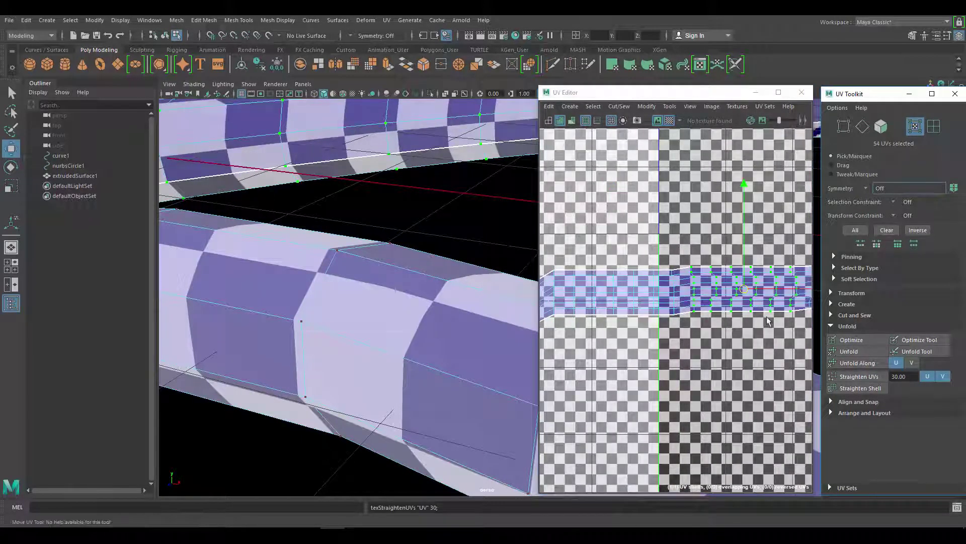
Try to straighten the first two UV columns of that six-column section individually, one column at a time.
middle_click_drag(701, 249, 635, 251, "alt")
right_click_drag(635, 251, 665, 305, "alt")
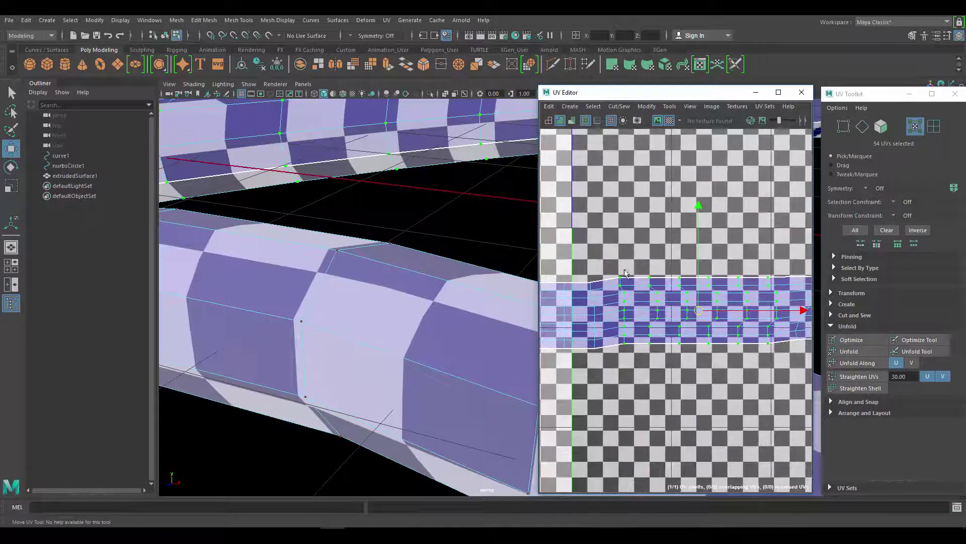
mouse_move(611, 264)
left_mouse_down()
mouse_move(634, 339)
mouse_move(611, 271)
left_mouse_up()
left_click(859, 376)
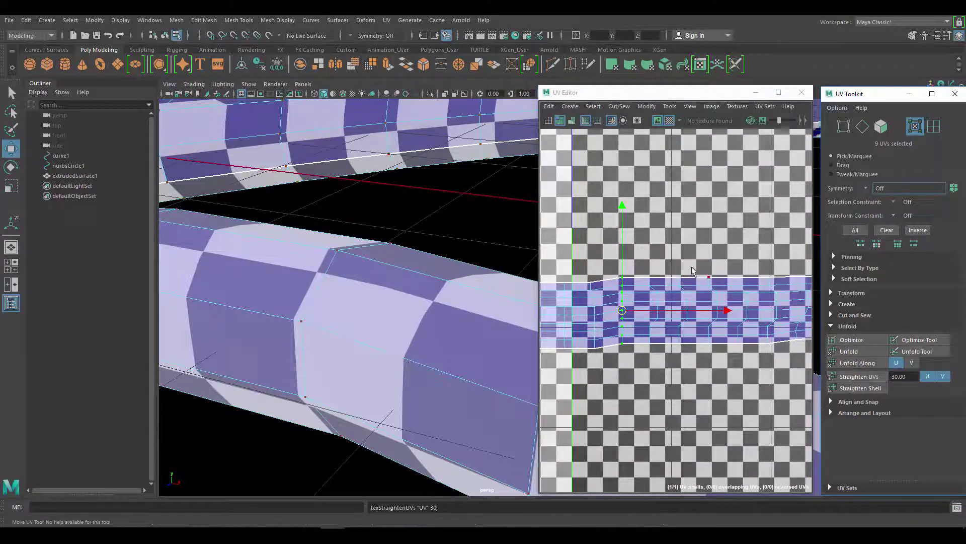
middle_click_drag(637, 361, 667, 362)
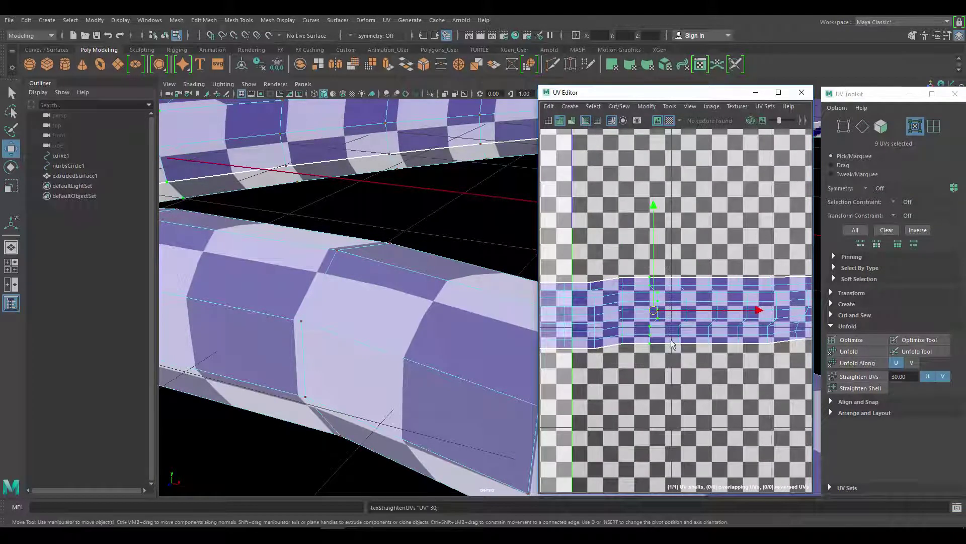
left_click(866, 376)
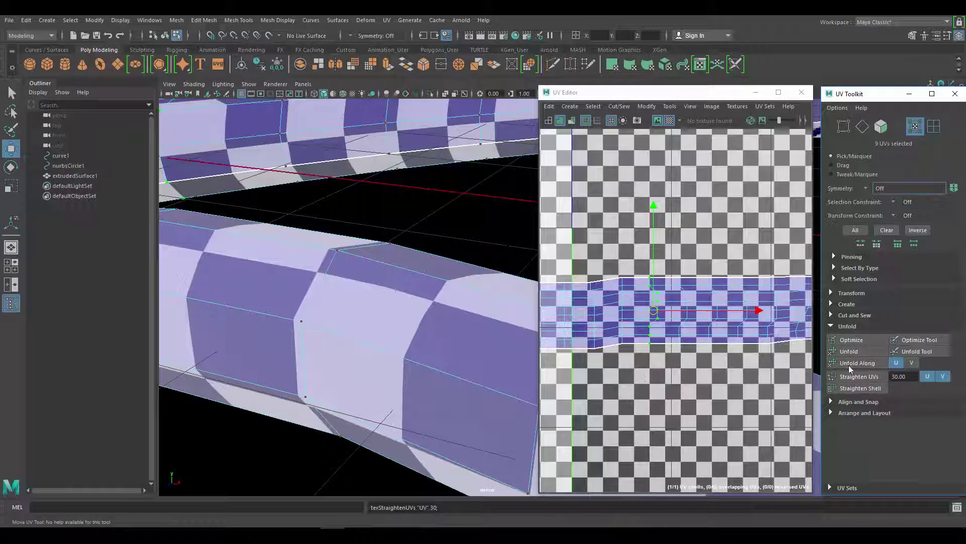
Straighten the next six UV columns, leading up to the 1001 tile label, along both U and V.
middle_click_drag(761, 288, 663, 288, "alt")
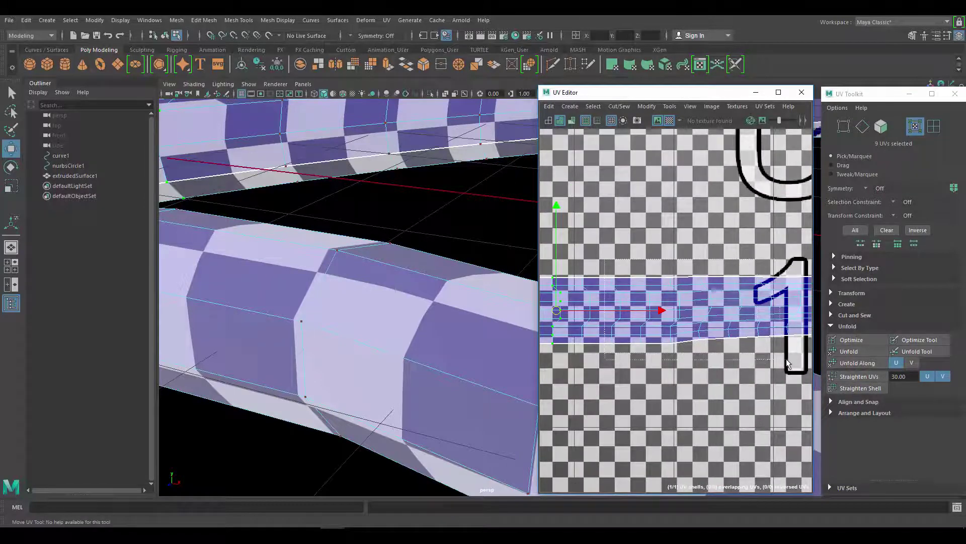
left_click(880, 378)
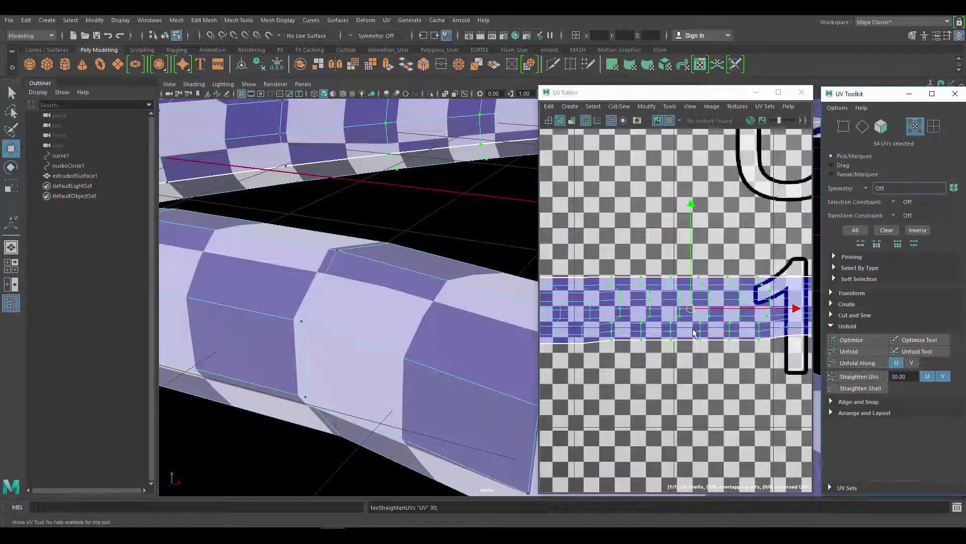
Examine the partly straightened UV strip and the checker pattern along the whole winding tube from several angles.
scroll(724, 277, "down", 6)
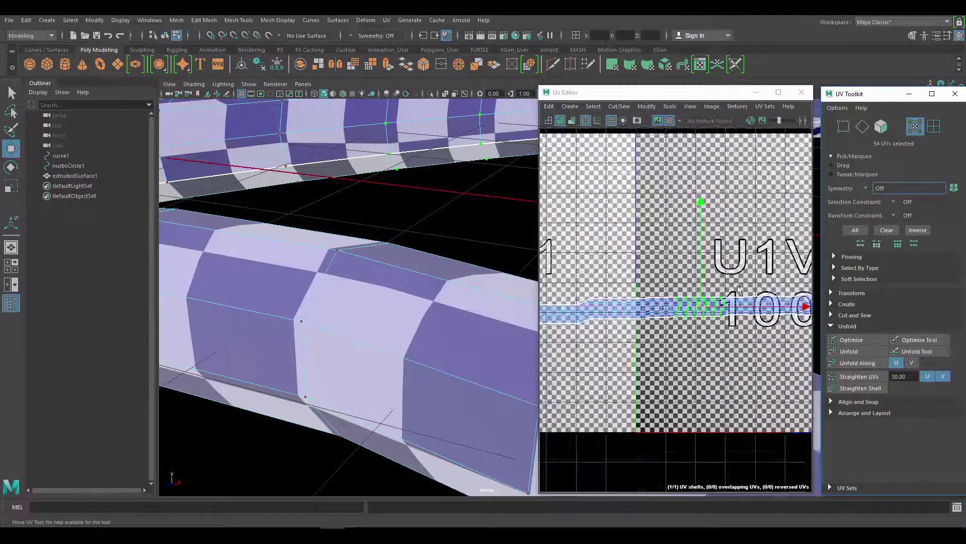
scroll(723, 274, "down", 4)
middle_click_drag(755, 282, 790, 267, "alt")
scroll(636, 280, "up", 3)
scroll(775, 282, "up", 3)
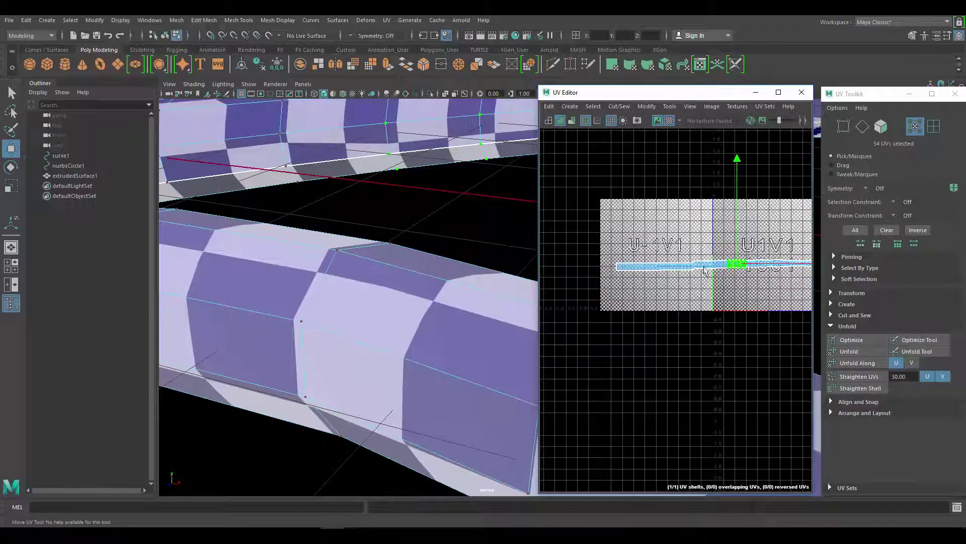
scroll(403, 252, "down", 5)
left_click_drag(471, 288, 394, 253, "alt")
scroll(395, 252, "down", 4)
middle_click_drag(468, 287, 417, 261, "alt")
right_click_drag(417, 261, 434, 280, "alt")
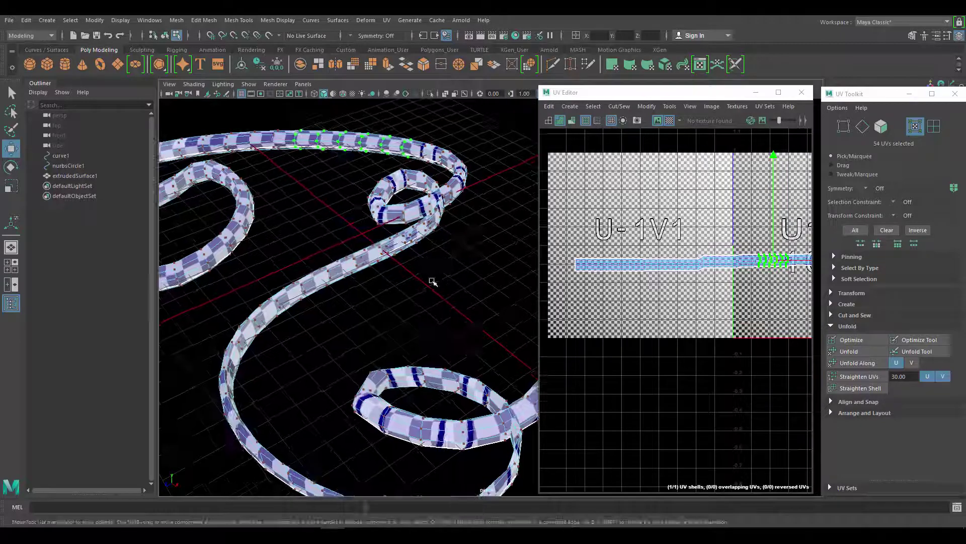
middle_click_drag(434, 280, 451, 251, "alt")
left_click_drag(451, 251, 476, 246, "alt")
middle_click_drag(475, 246, 432, 246, "alt")
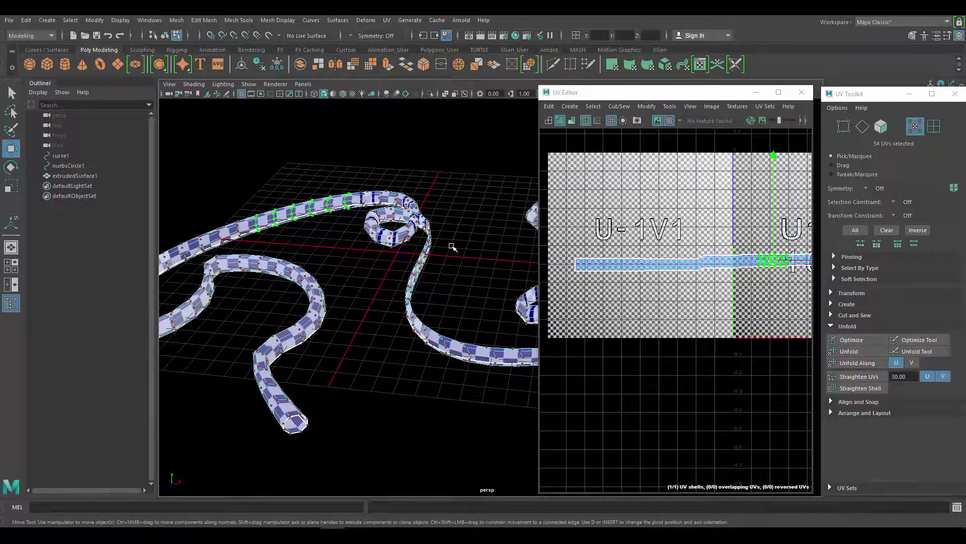
left_click_drag(453, 246, 427, 266, "alt")
scroll(671, 214, "down", 3)
scroll(674, 209, "up", 3)
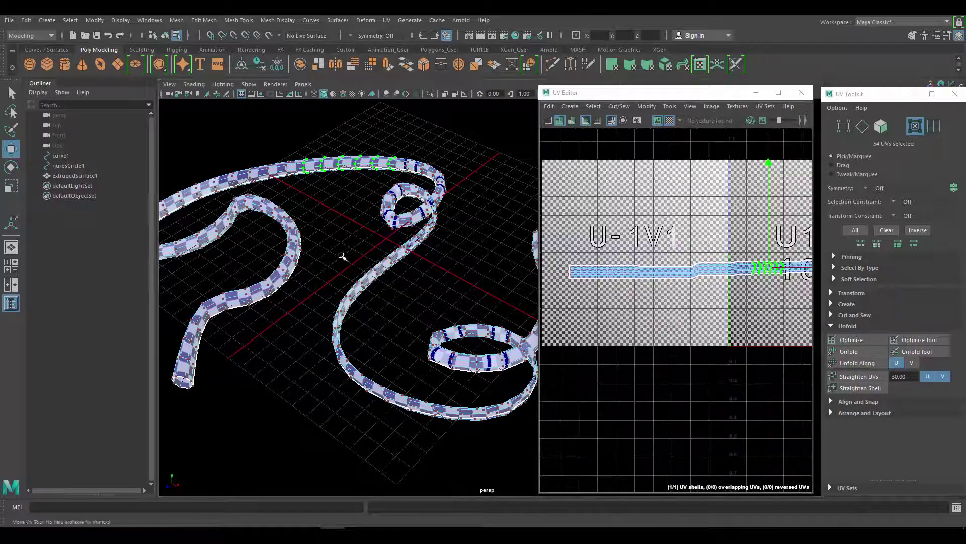
middle_click_drag(426, 242, 417, 261, "alt")
left_click_drag(416, 261, 382, 258, "alt")
right_click_drag(382, 259, 394, 267, "alt")
left_click_drag(394, 266, 417, 262, "alt")
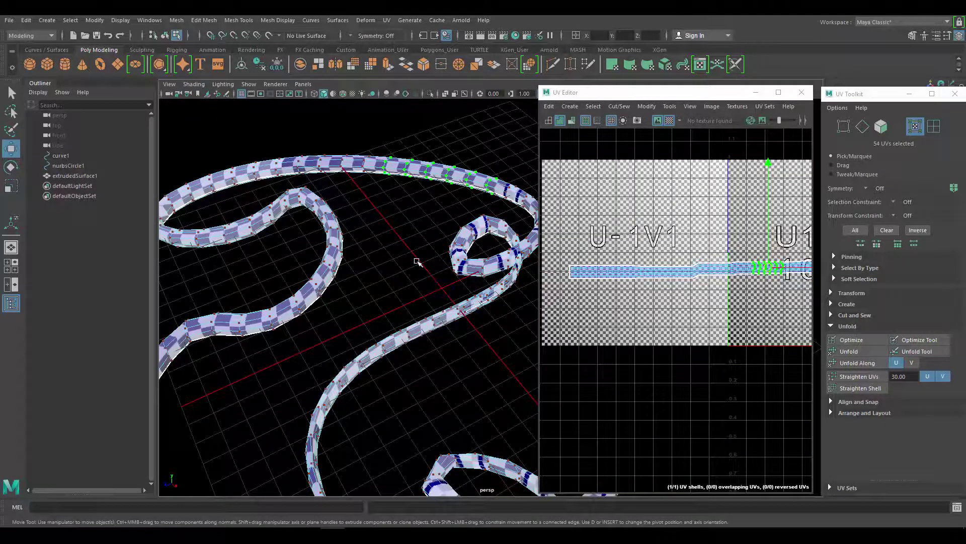